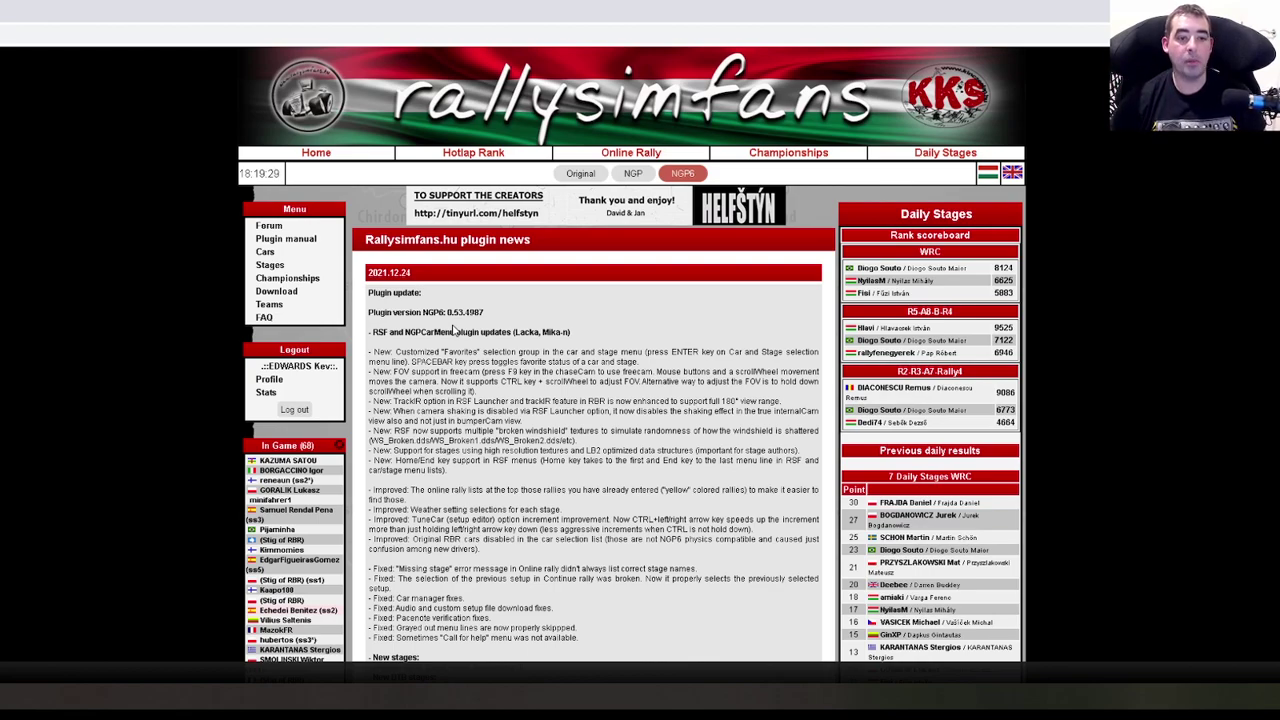
Move the RSF Launcher window clear of the screen's upper edge and launch Richard Burns Rally from it.
{"action": "scroll", "coordinate": [454, 330], "scroll_direction": "down", "scroll_amount": 4}
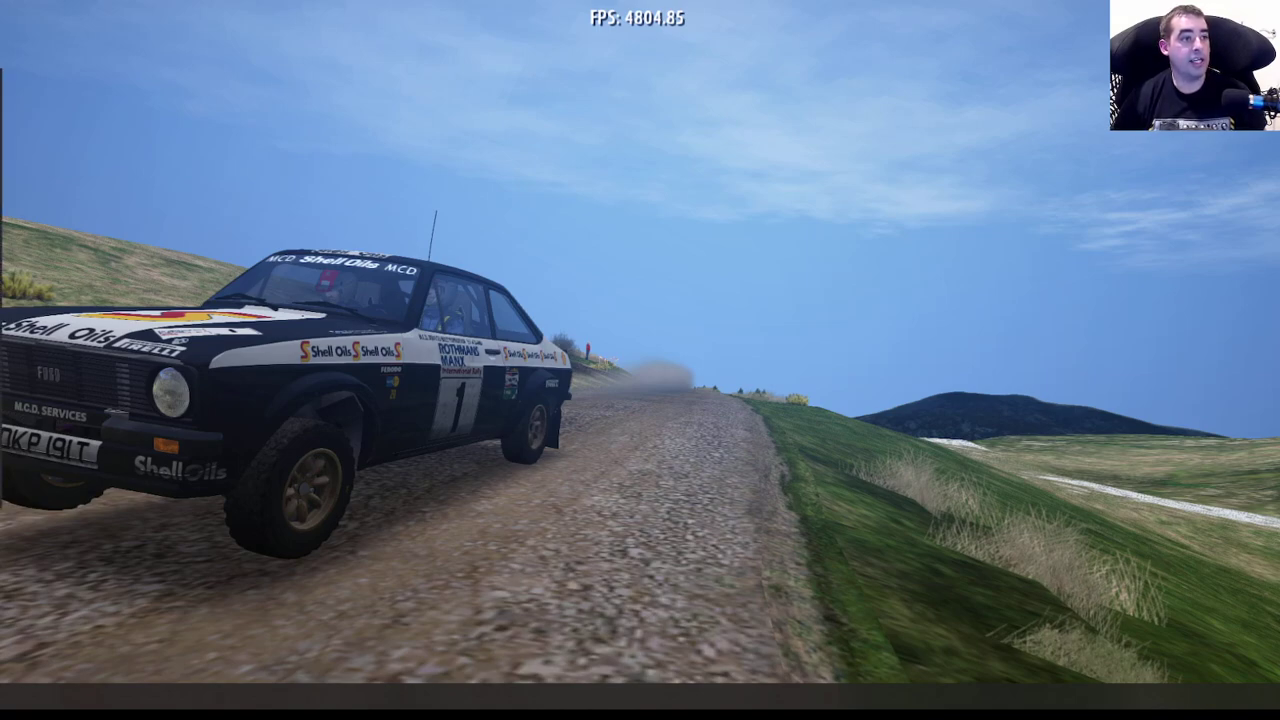
{"action": "left_click", "coordinate": [566, 57]}
{"action": "left_click_drag", "start_coordinate": [566, 57], "coordinate": [570, 122]}
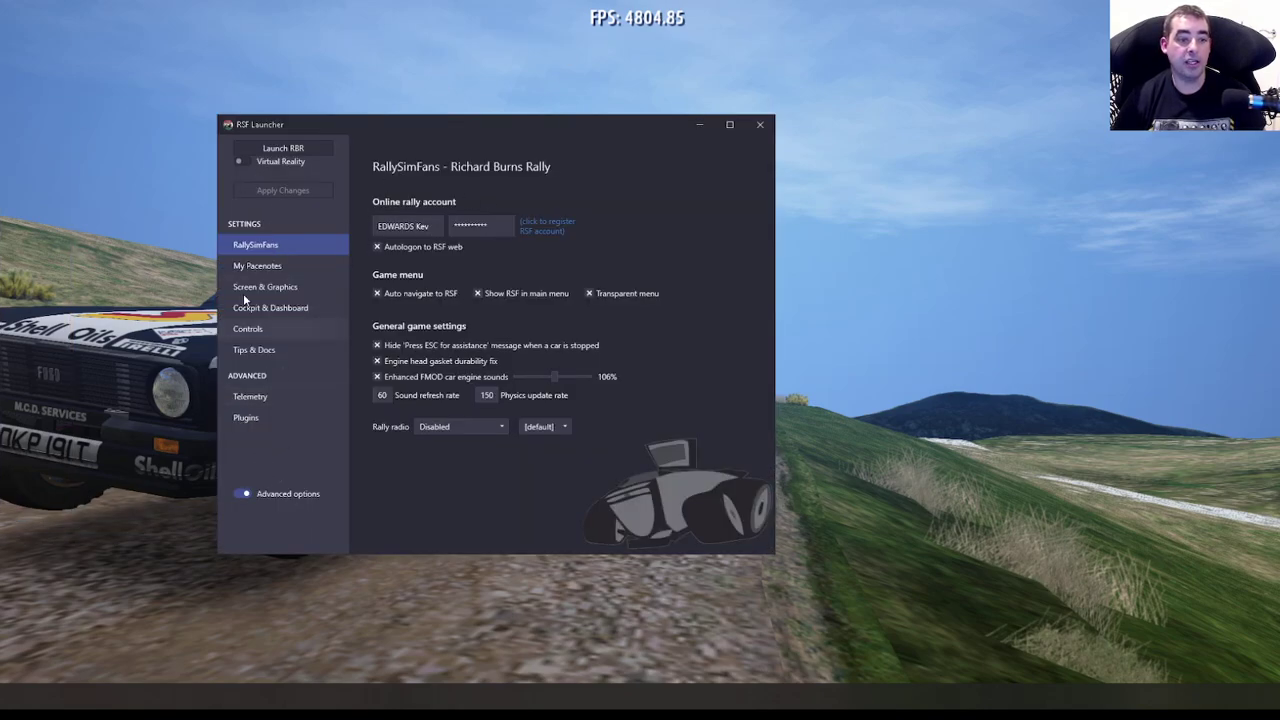
{"action": "left_click", "coordinate": [288, 148]}
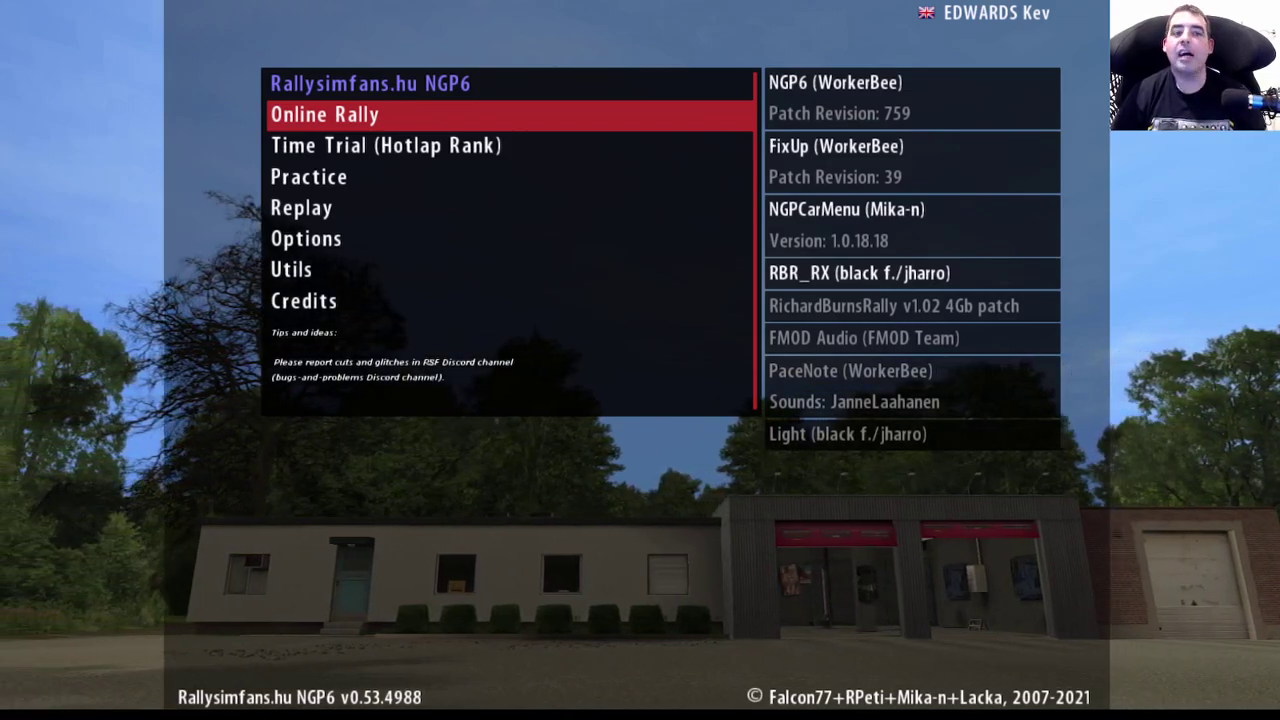
{"action": "key", "text": "Down"}
{"action": "key", "text": "Up"}
{"action": "key", "text": "Down"}
{"action": "key", "text": "Up"}
{"action": "key", "text": "Down"}
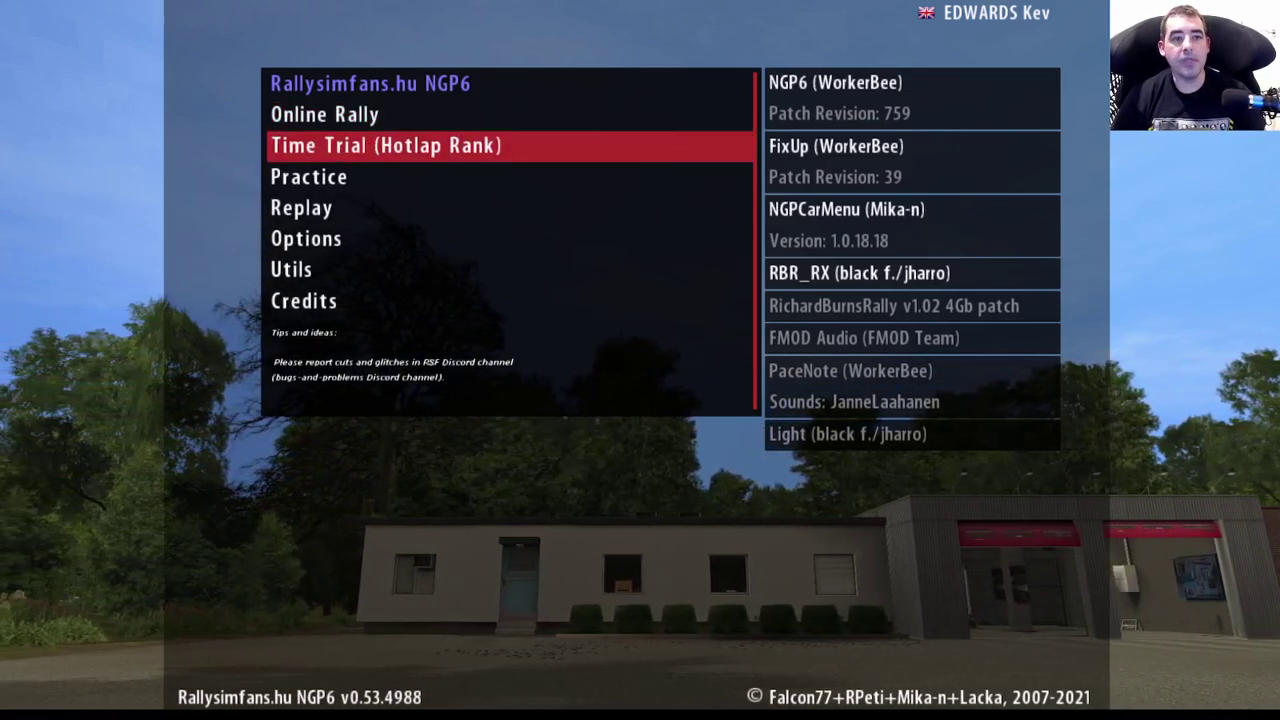
{"action": "key", "text": "Up"}
{"action": "key", "text": "Down"}
{"action": "key", "text": "Up"}
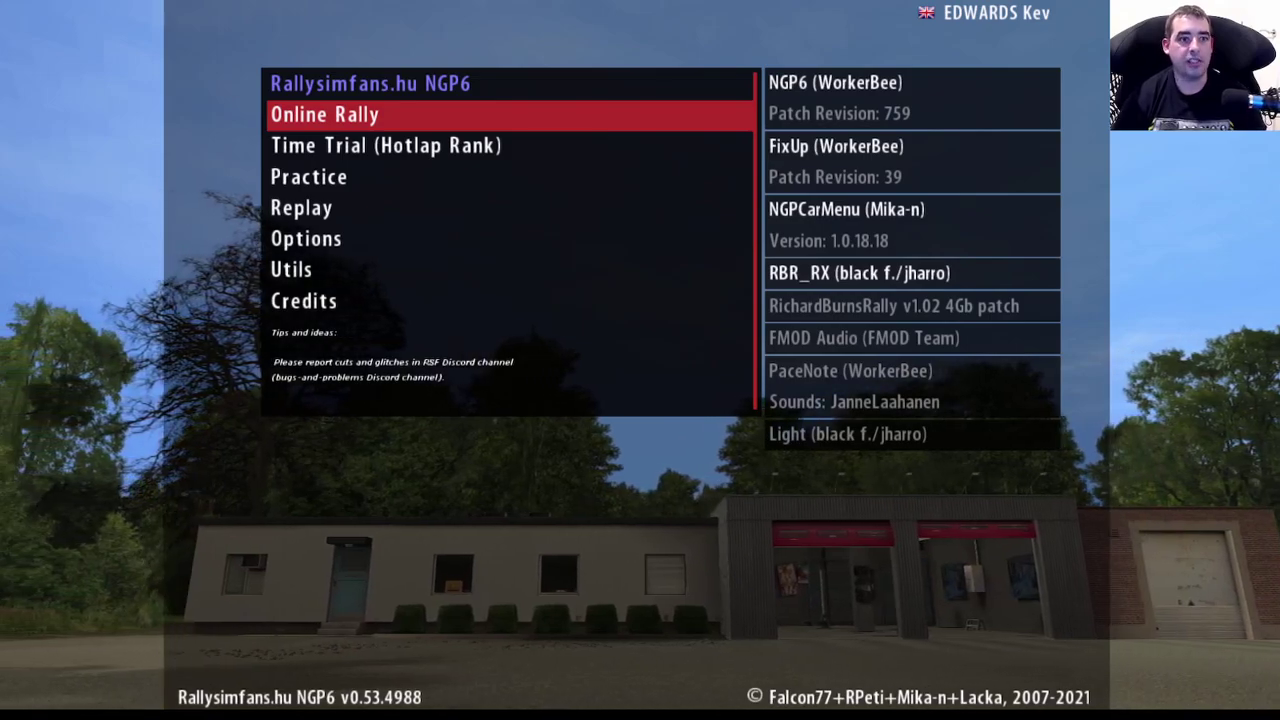
{"action": "left_click", "coordinate": [385, 145]}
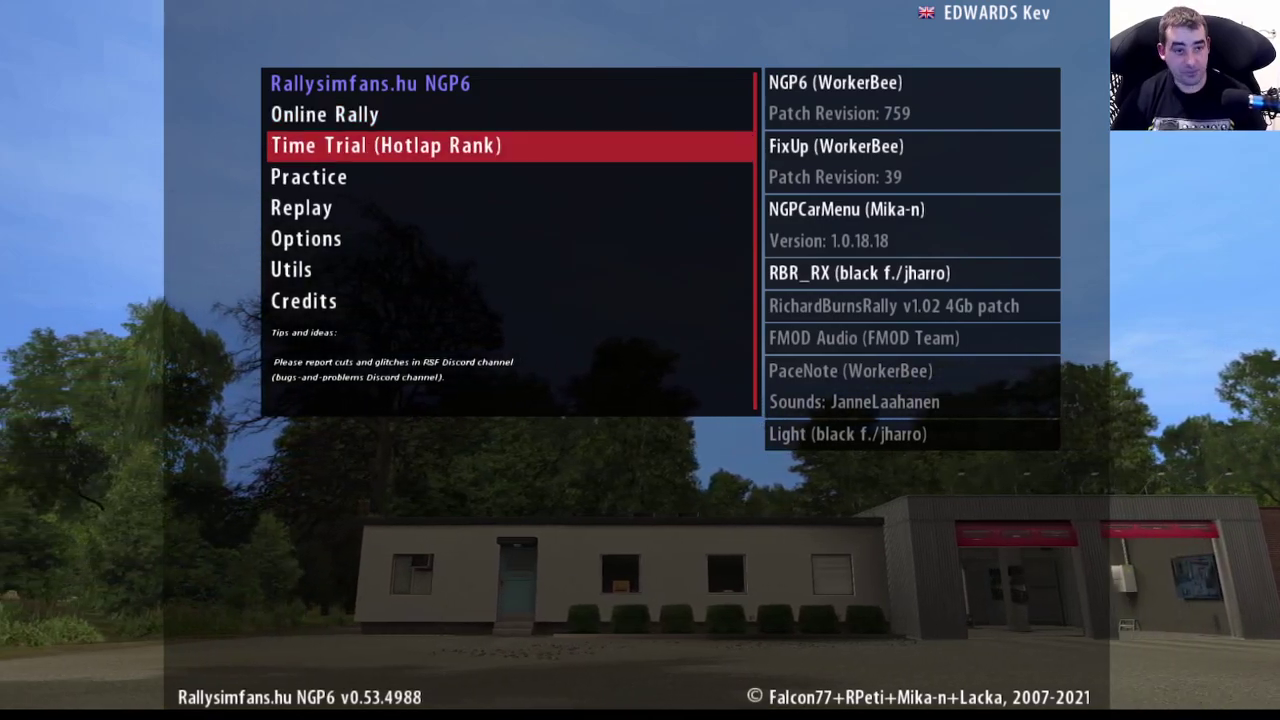
{"action": "left_click", "coordinate": [324, 114]}
{"action": "left_click", "coordinate": [385, 145]}
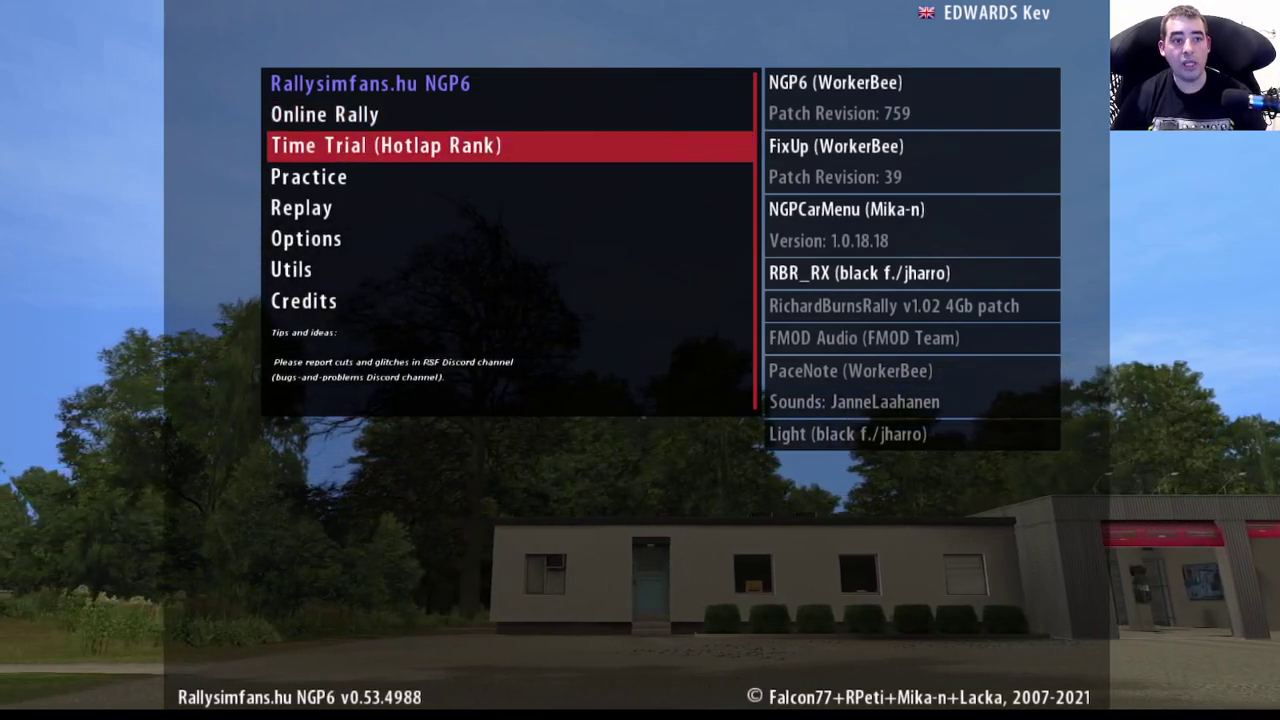
{"action": "left_click", "coordinate": [324, 114]}
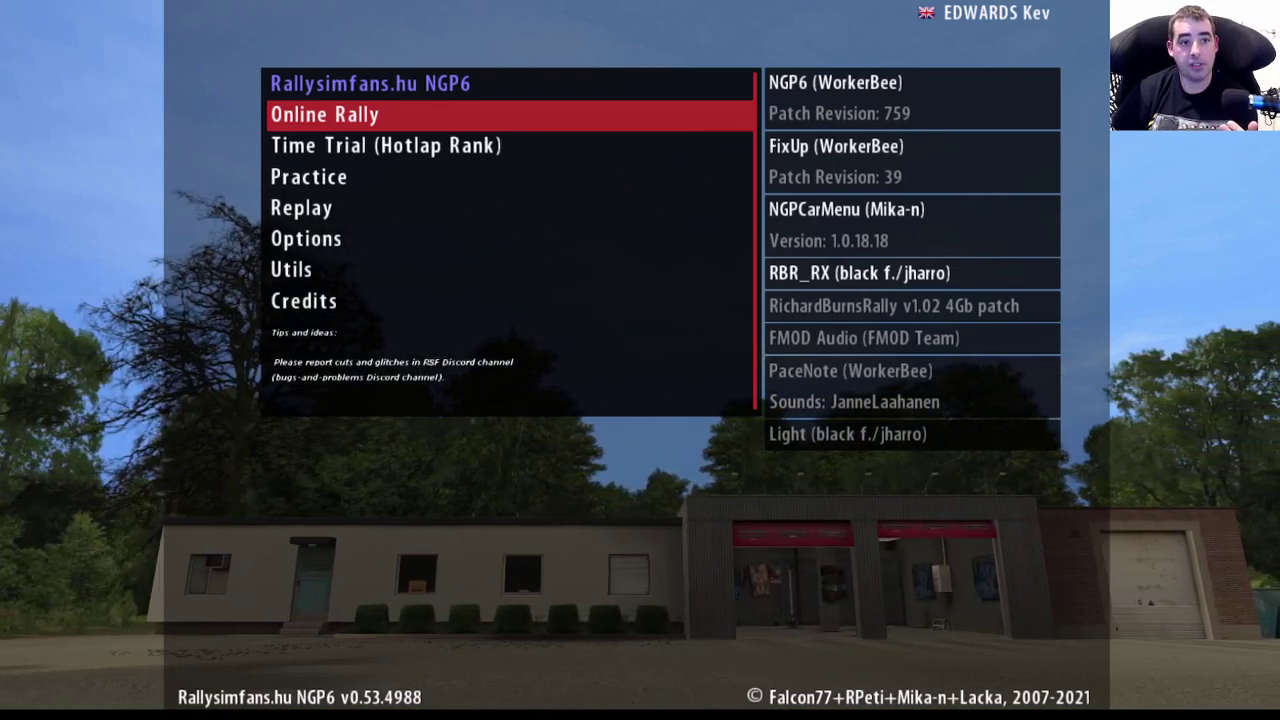
Open the Online Rally list and examine the creator, drivers, damage, pacenote, stage, leg and closing-time details of its first rallies.
{"action": "key", "text": "Return"}
{"action": "key", "text": "Down"}
{"action": "key", "text": "Down"}
{"action": "key", "text": "Down"}
{"action": "key", "text": "Down"}
{"action": "key", "text": "Down"}
{"action": "key", "text": "Down"}
{"action": "key", "text": "Down"}
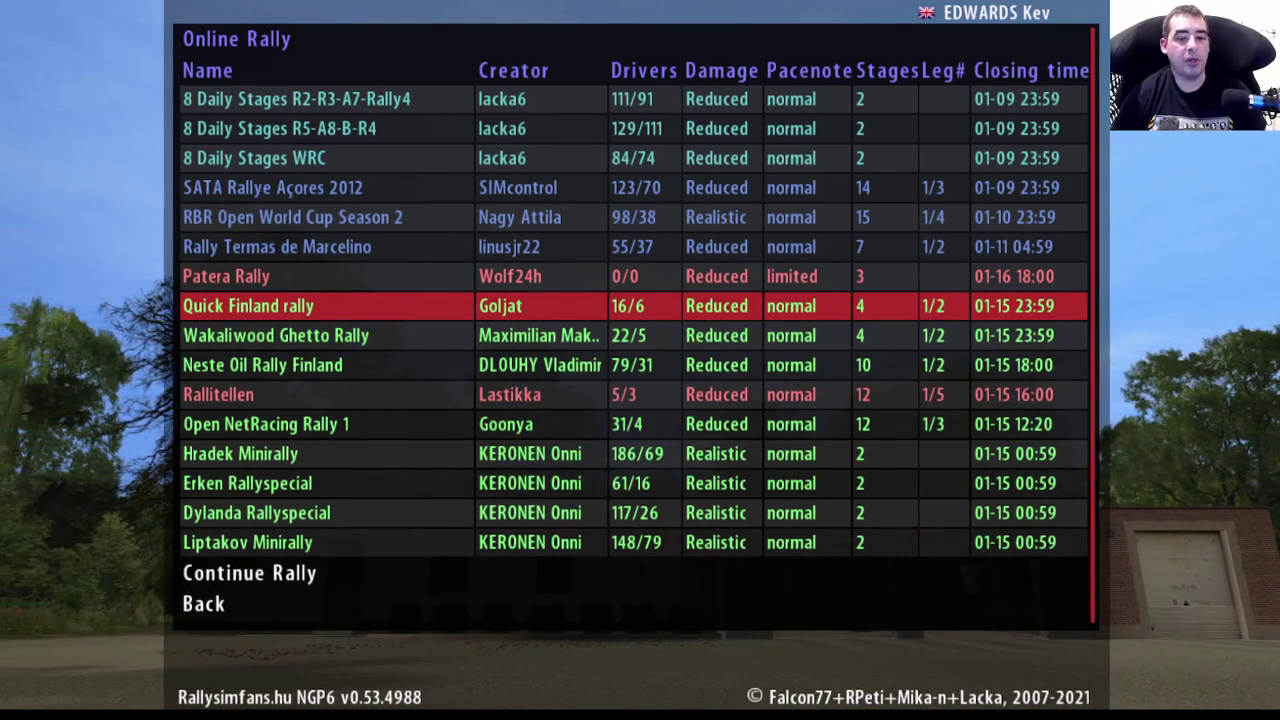
{"action": "left_click", "coordinate": [276, 335]}
{"action": "left_click", "coordinate": [226, 276]}
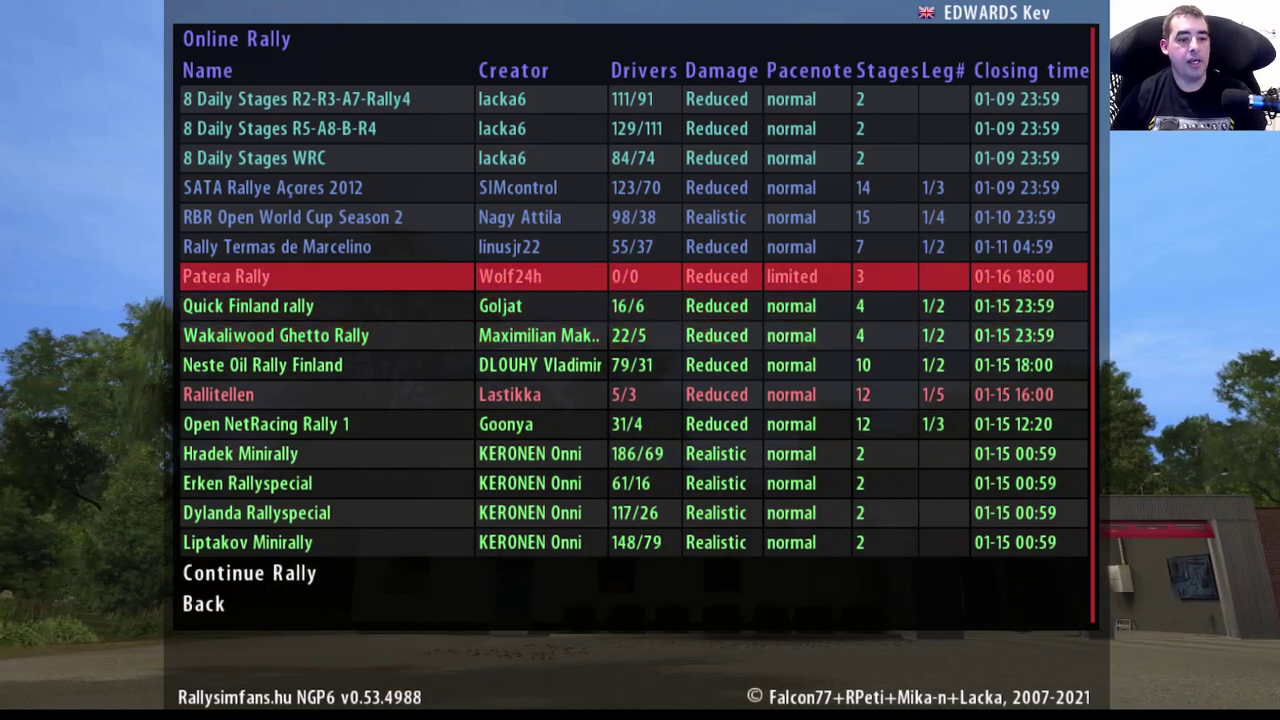
{"action": "key", "text": "Down"}
{"action": "key", "text": "Down"}
{"action": "key", "text": "Down"}
{"action": "key", "text": "Down"}
{"action": "key", "text": "Down"}
{"action": "key", "text": "Down"}
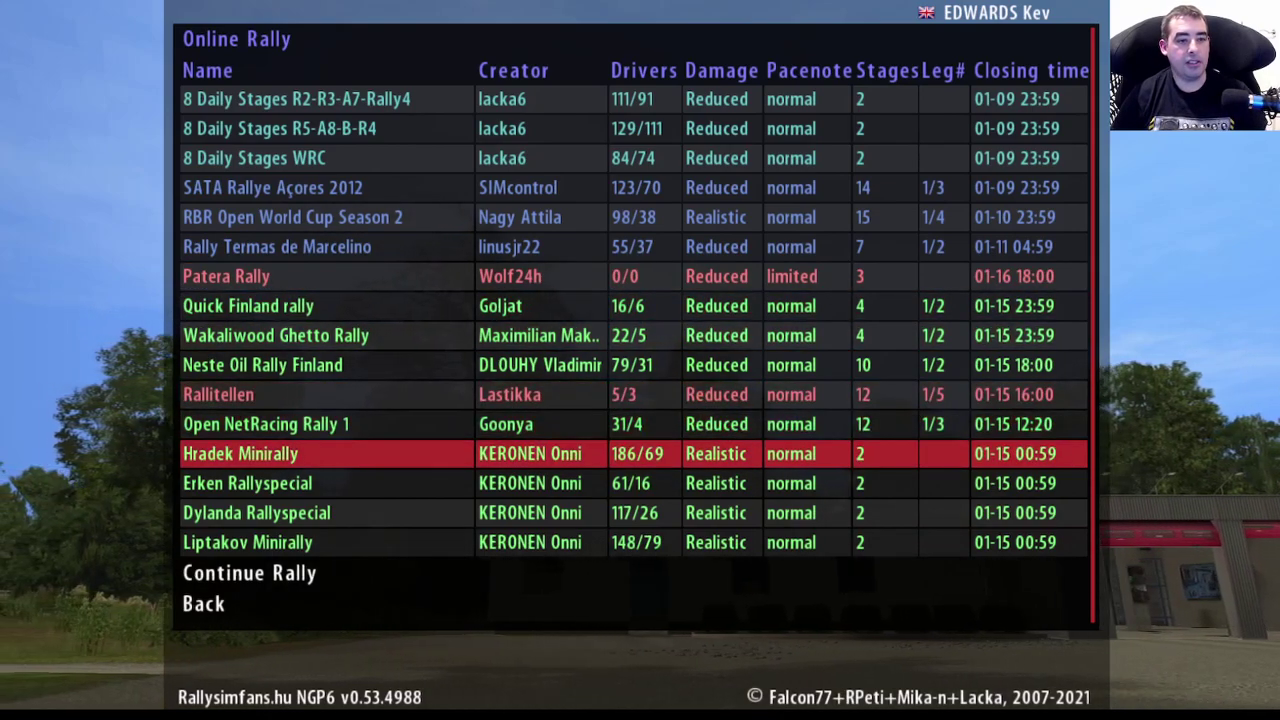
{"action": "key", "text": "Up"}
{"action": "key", "text": "Up"}
{"action": "key", "text": "Down"}
{"action": "key", "text": "Down"}
{"action": "key", "text": "Down"}
{"action": "key", "text": "Down"}
{"action": "key", "text": "Down"}
{"action": "key", "text": "Down"}
{"action": "key", "text": "Down"}
{"action": "key", "text": "Up"}
{"action": "key", "text": "Up"}
{"action": "key", "text": "Up"}
{"action": "key", "text": "Up"}
{"action": "key", "text": "Up"}
{"action": "key", "text": "Up"}
{"action": "key", "text": "Up"}
{"action": "key", "text": "Up"}
{"action": "key", "text": "Up"}
{"action": "key", "text": "Up"}
{"action": "key", "text": "Up"}
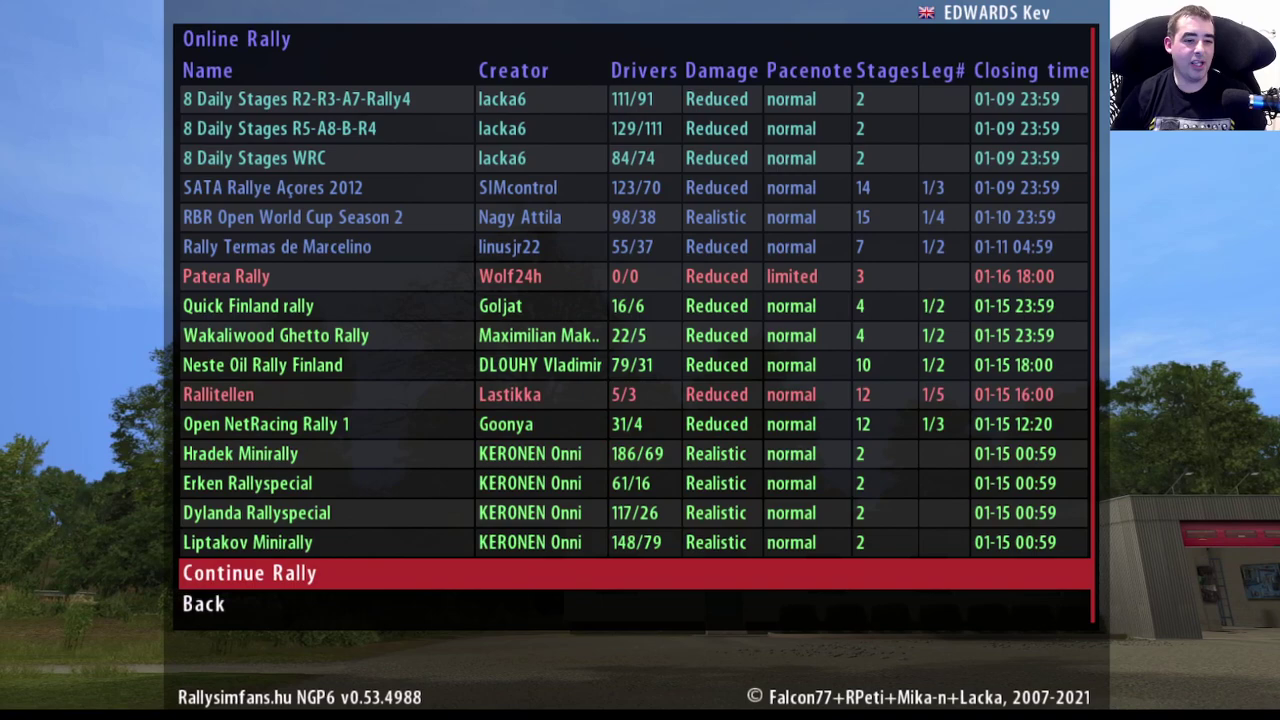
{"action": "key", "text": "Down"}
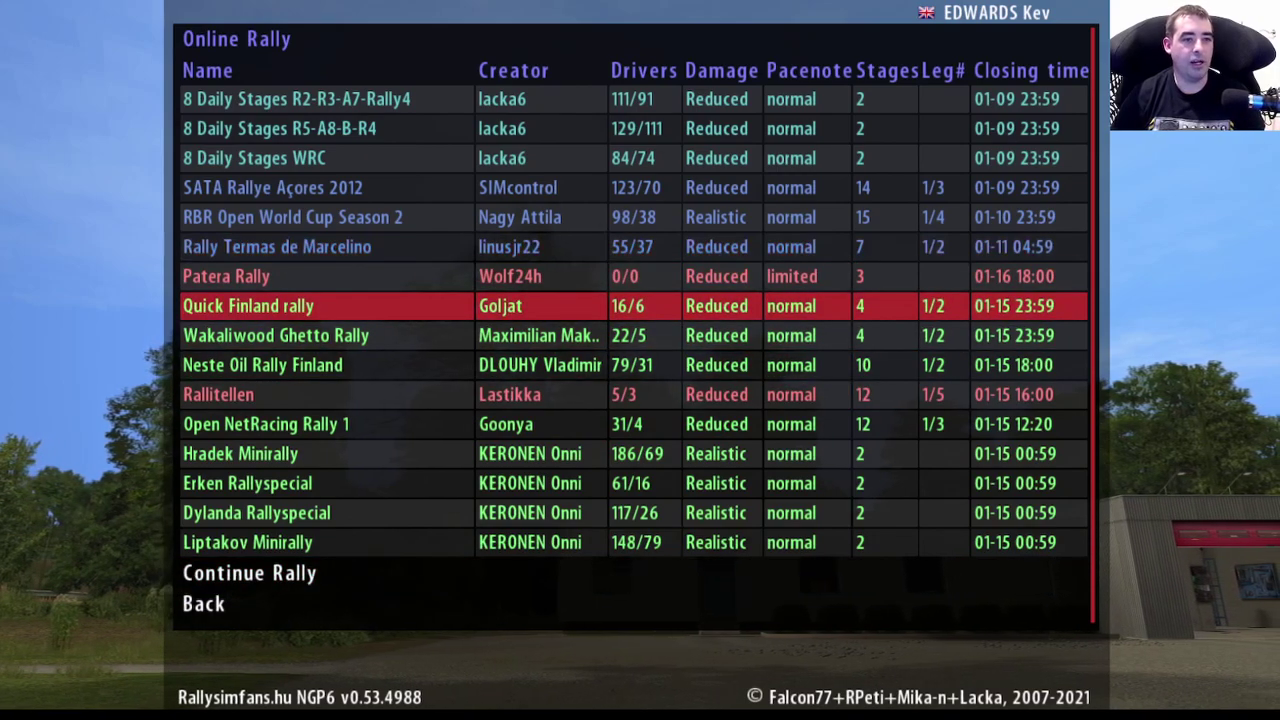
Compare the three 8 Daily Stages rallies for R2-R3-A7-Rally4, R5-A8-B-R4 and WRC cars.
{"action": "key", "text": "Up"}
{"action": "key", "text": "Up"}
{"action": "key", "text": "Up"}
{"action": "key", "text": "Up"}
{"action": "key", "text": "Up"}
{"action": "key", "text": "Up"}
{"action": "key", "text": "Up"}
{"action": "key", "text": "Down"}
{"action": "key", "text": "Down"}
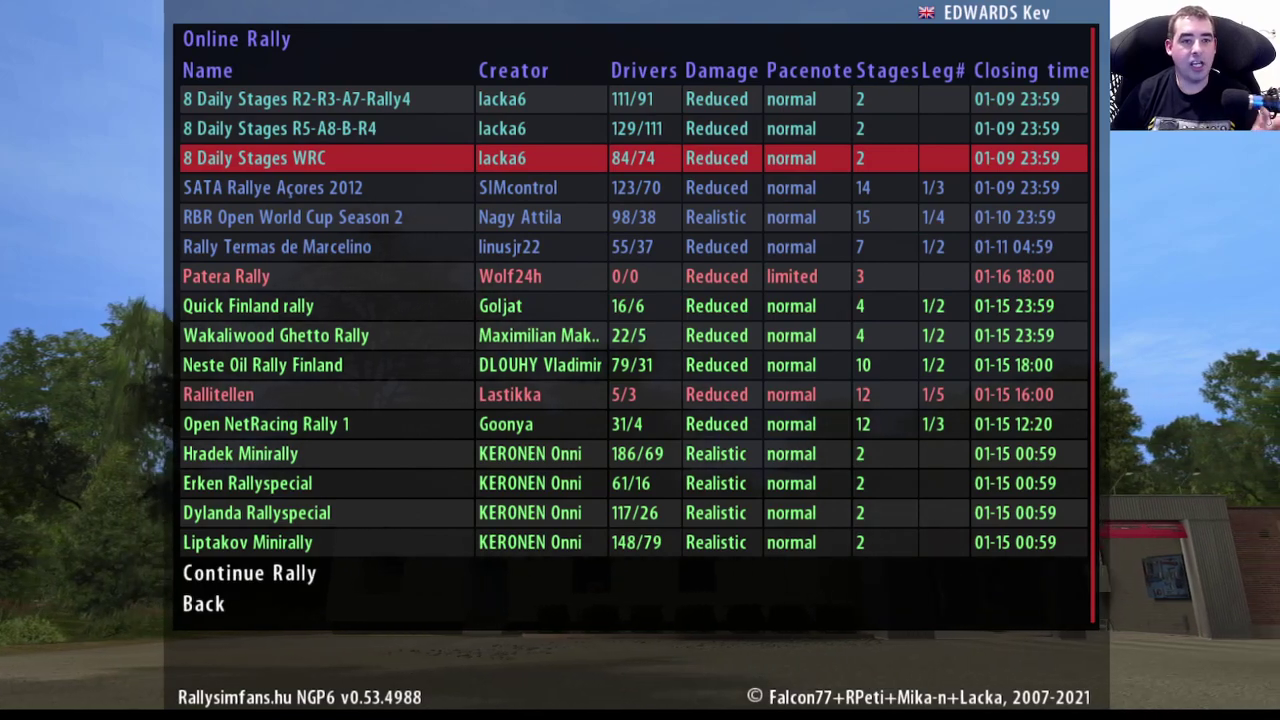
{"action": "key", "text": "Up"}
{"action": "key", "text": "Up"}
{"action": "key", "text": "Down"}
{"action": "key", "text": "Down"}
{"action": "key", "text": "Down"}
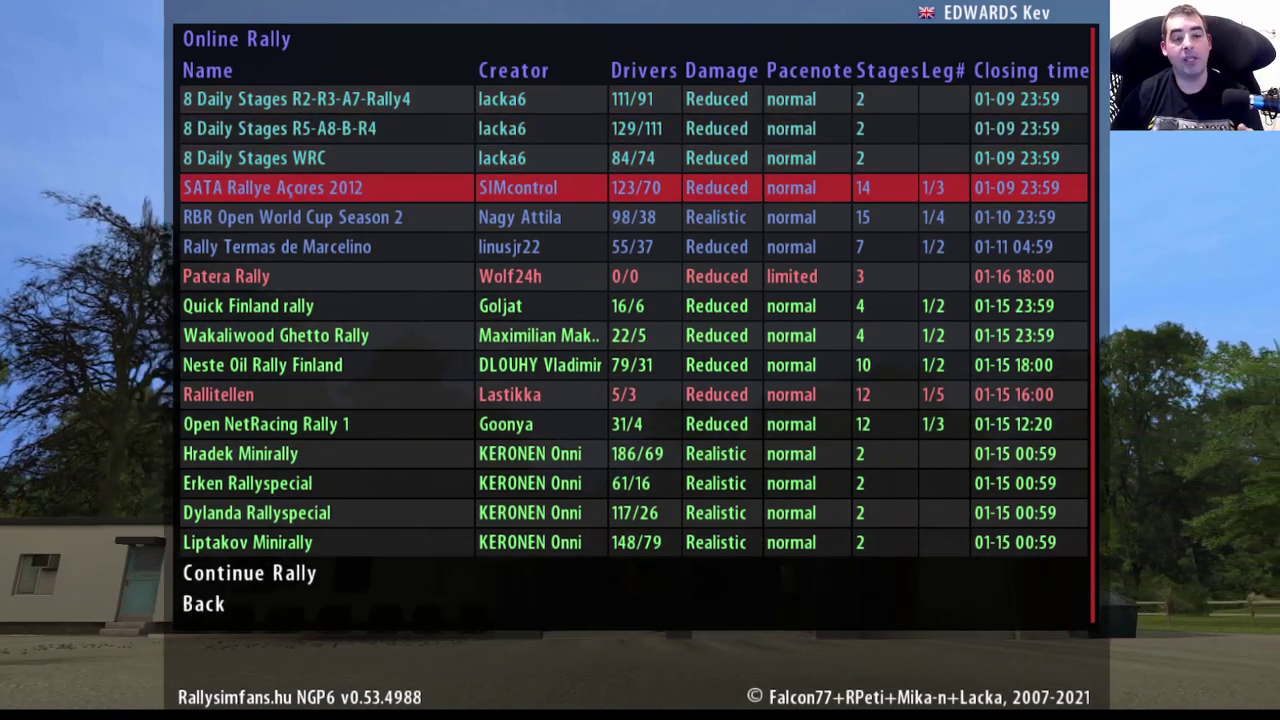
Look through the remaining online rallies from SATA Rallye Açores 2012 to Blind Finland Stages, and return to the main menu.
{"action": "key", "text": "Down"}
{"action": "key", "text": "Down"}
{"action": "key", "text": "Down"}
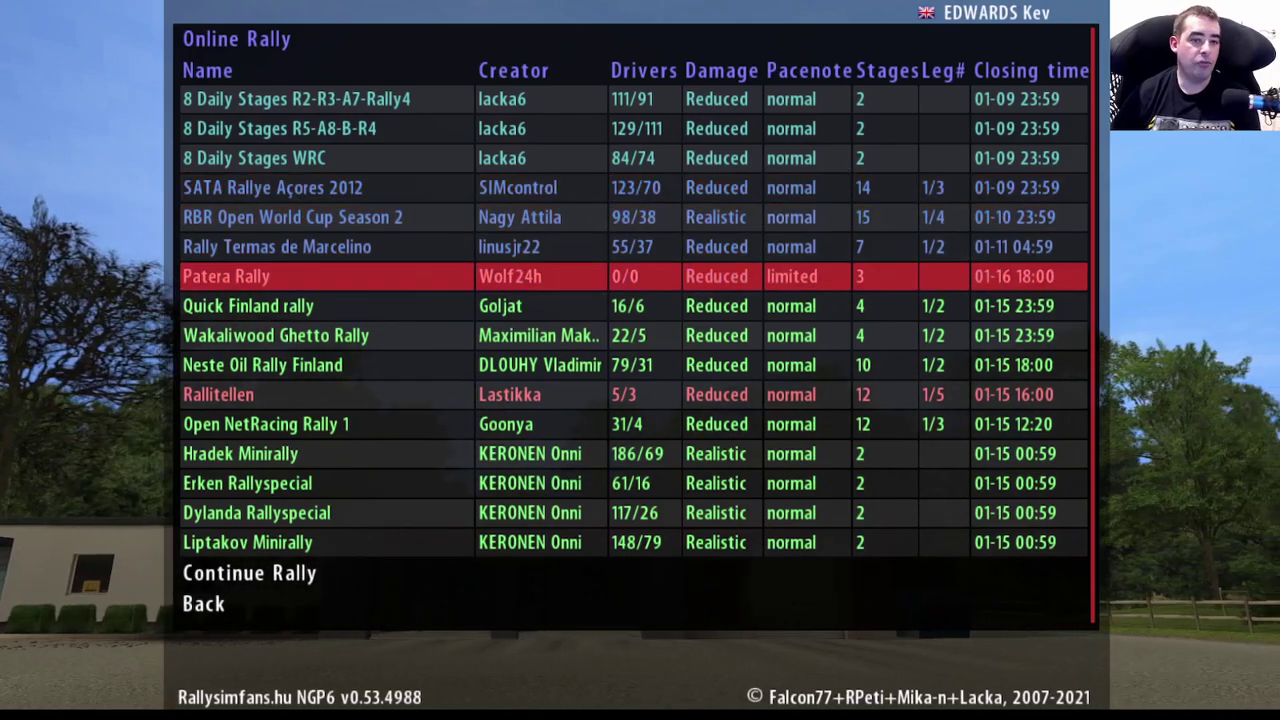
{"action": "key", "text": "Down"}
{"action": "key", "text": "Up"}
{"action": "key", "text": "Down"}
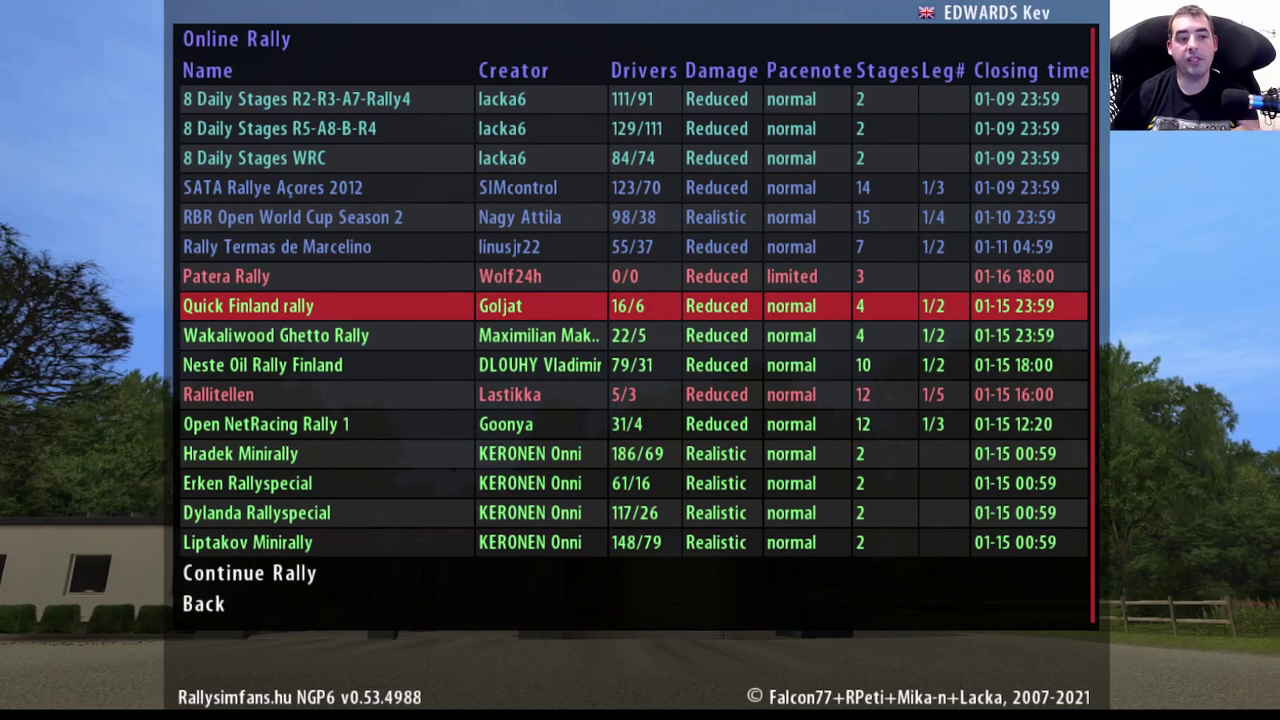
{"action": "key", "text": "Down"}
{"action": "key", "text": "Down"}
{"action": "key", "text": "Down"}
{"action": "key", "text": "Down"}
{"action": "key", "text": "Down"}
{"action": "key", "text": "Down"}
{"action": "key", "text": "Down"}
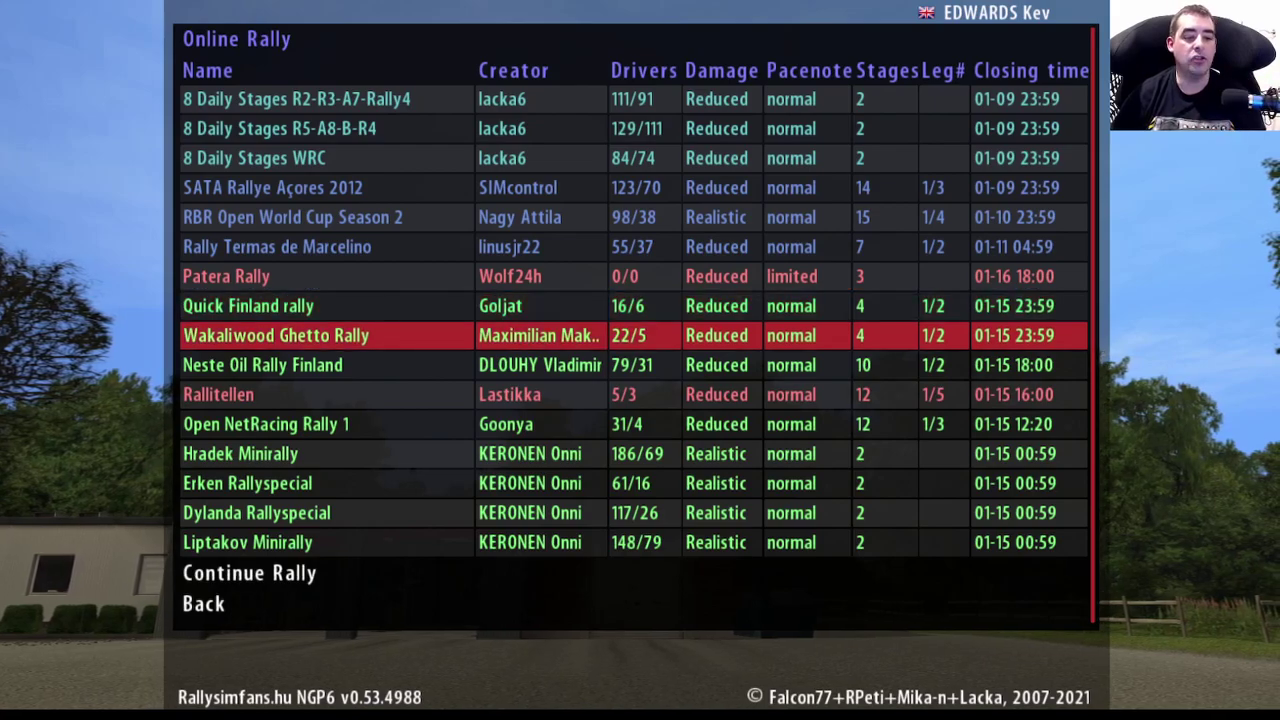
{"action": "key", "text": "Down"}
{"action": "key", "text": "Down"}
{"action": "key", "text": "Down"}
{"action": "key", "text": "Down"}
{"action": "key", "text": "Down"}
{"action": "key", "text": "Down"}
{"action": "key", "text": "Down"}
{"action": "key", "text": "Down"}
{"action": "key", "text": "Down"}
{"action": "key", "text": "Down"}
{"action": "key", "text": "Down"}
{"action": "key", "text": "Down"}
{"action": "key", "text": "Down"}
{"action": "key", "text": "Down"}
{"action": "key", "text": "Down"}
{"action": "key", "text": "Down"}
{"action": "key", "text": "Down"}
{"action": "key", "text": "Down"}
{"action": "key", "text": "Down"}
{"action": "key", "text": "Down"}
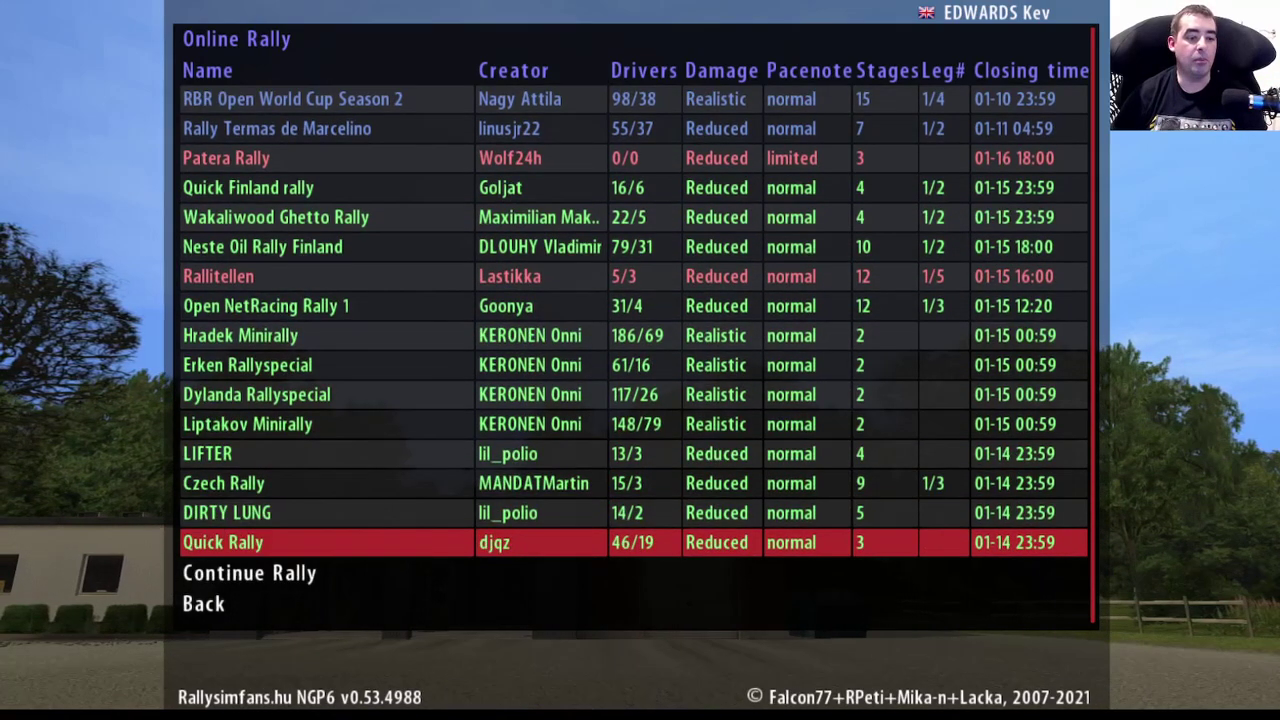
{"action": "key", "text": "Down"}
{"action": "key", "text": "Down"}
{"action": "key", "text": "Down"}
{"action": "key", "text": "Down"}
{"action": "key", "text": "Down"}
{"action": "key", "text": "Down"}
{"action": "key", "text": "Down"}
{"action": "key", "text": "Down"}
{"action": "key", "text": "Down"}
{"action": "key", "text": "Down"}
{"action": "key", "text": "Down"}
{"action": "key", "text": "Down"}
{"action": "key", "text": "Down"}
{"action": "key", "text": "Down"}
{"action": "key", "text": "Down"}
{"action": "key", "text": "Down"}
{"action": "key", "text": "Down"}
{"action": "key", "text": "Down"}
{"action": "key", "text": "Down"}
{"action": "key", "text": "Down"}
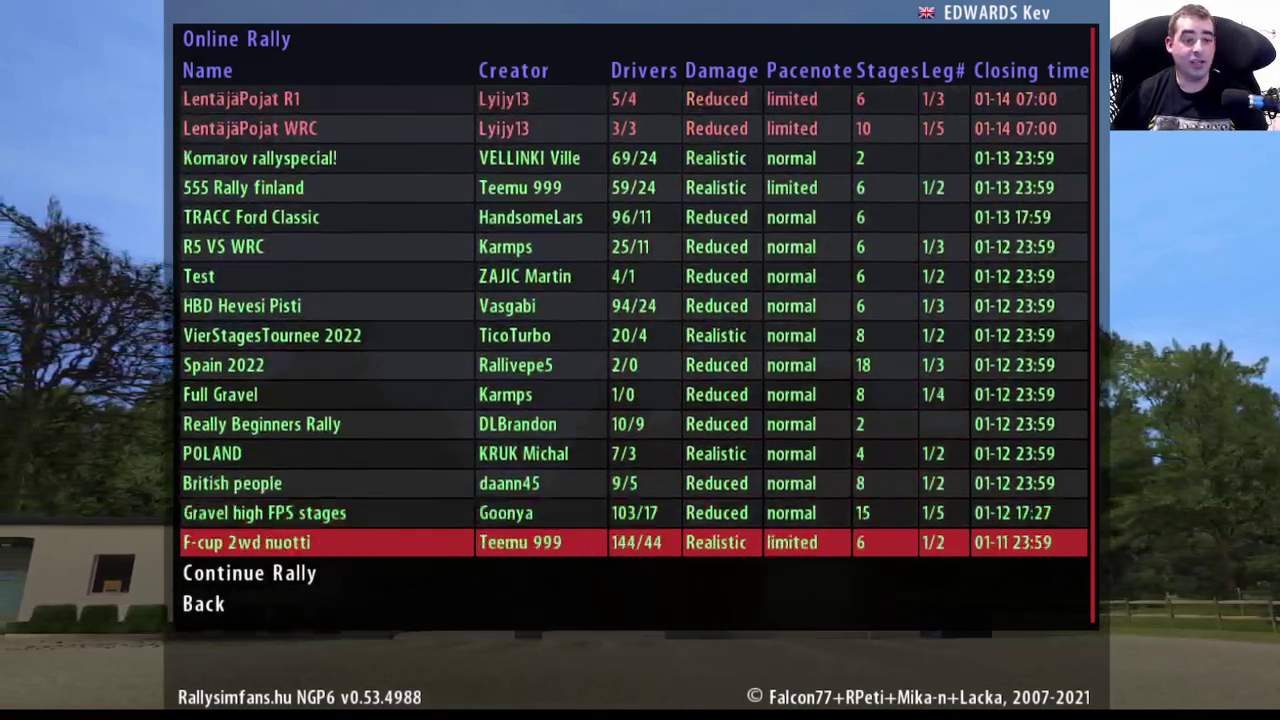
{"action": "key", "text": "Down"}
{"action": "key", "text": "Down"}
{"action": "key", "text": "Down"}
{"action": "key", "text": "Down"}
{"action": "key", "text": "Down"}
{"action": "key", "text": "Down"}
{"action": "key", "text": "Down"}
{"action": "key", "text": "Down"}
{"action": "key", "text": "Down"}
{"action": "key", "text": "Down"}
{"action": "key", "text": "Down"}
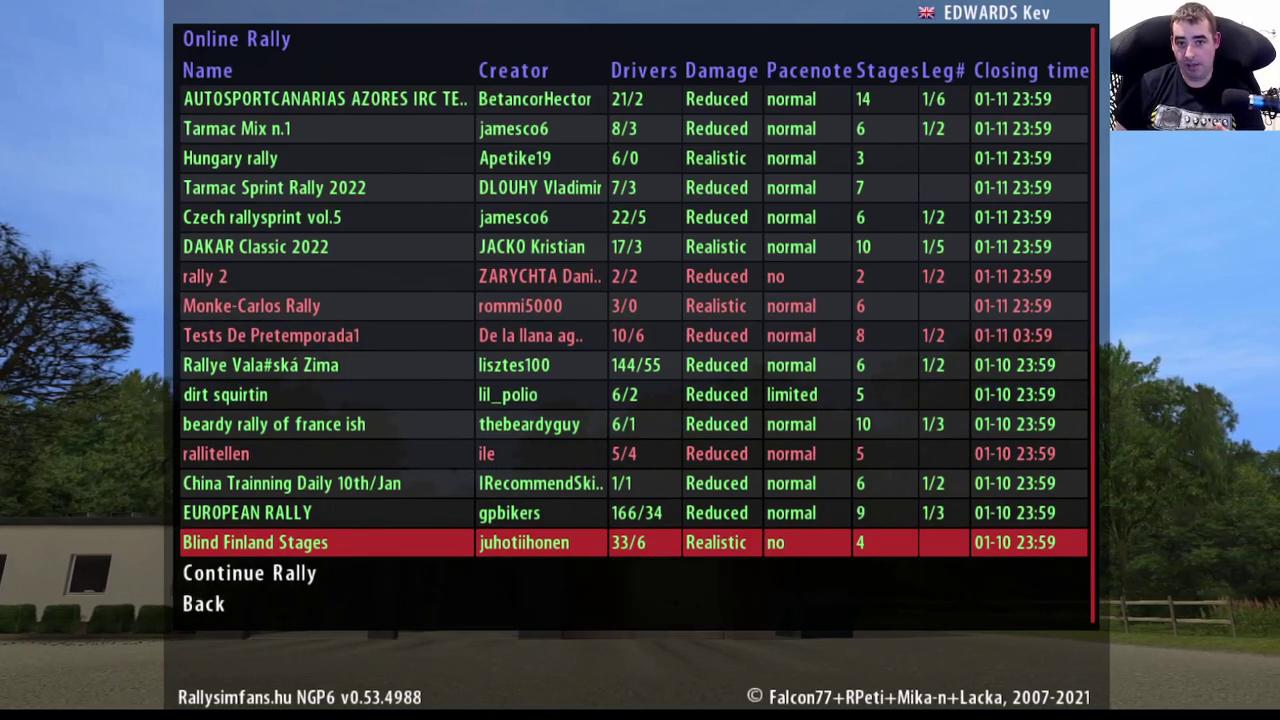
{"action": "key", "text": "Down"}
{"action": "key", "text": "Down"}
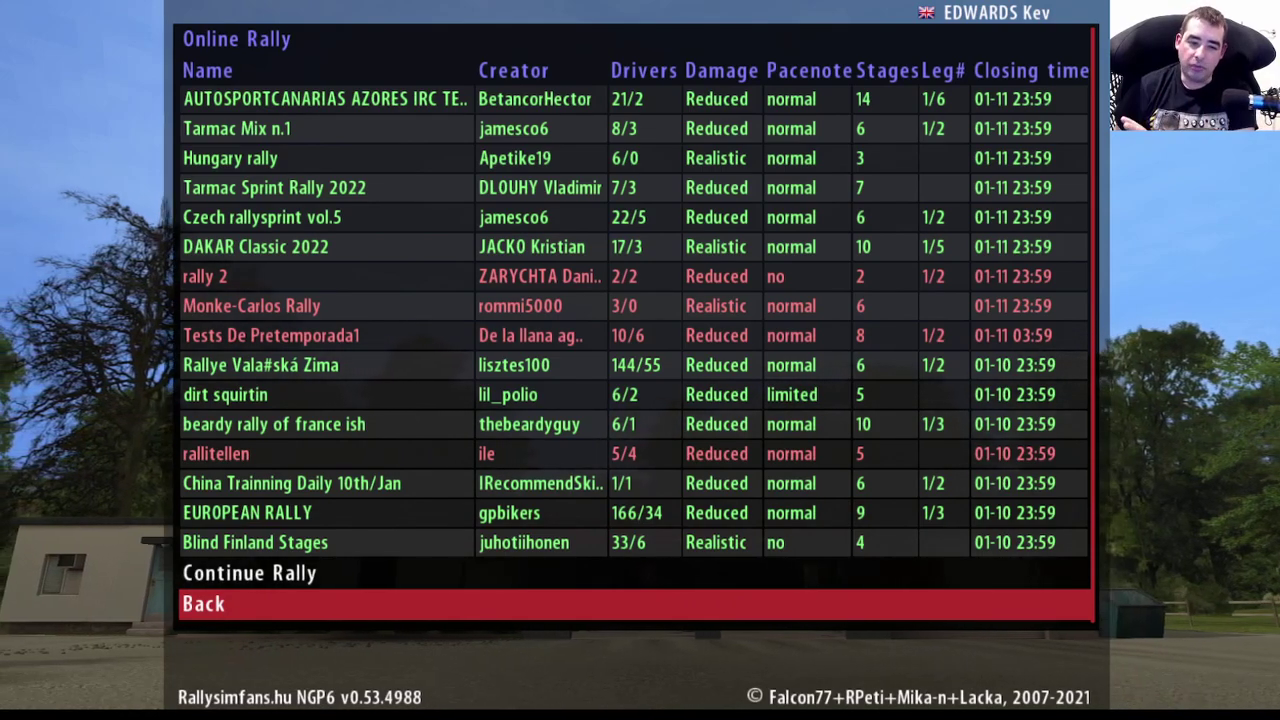
{"action": "key", "text": "Return"}
{"action": "key", "text": "Down"}
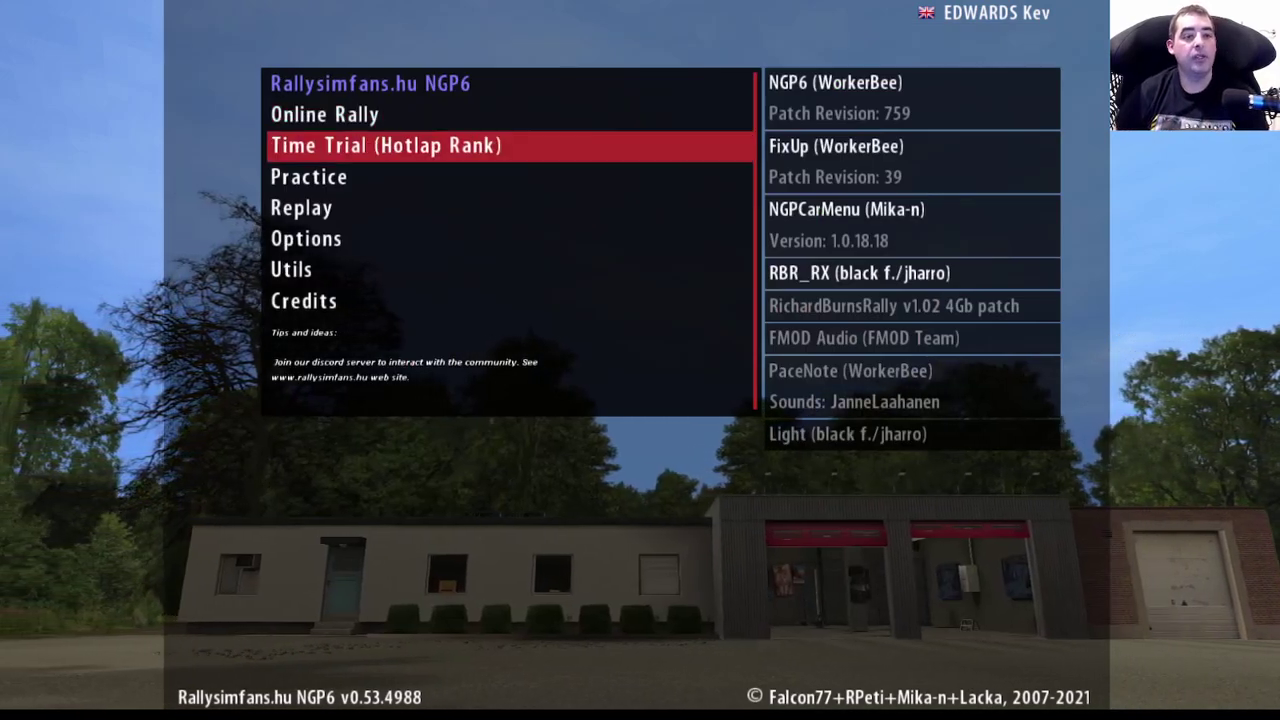
{"action": "key", "text": "Up"}
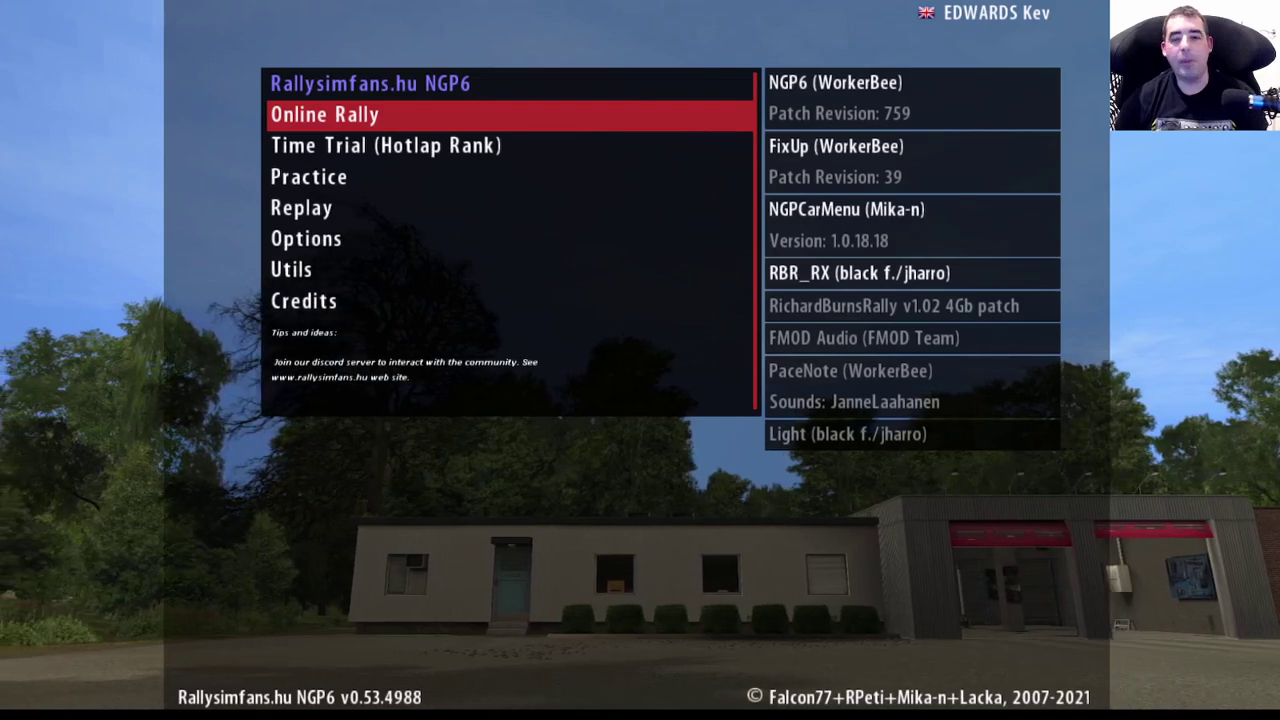
{"action": "key", "text": "Down"}
{"action": "key", "text": "Up"}
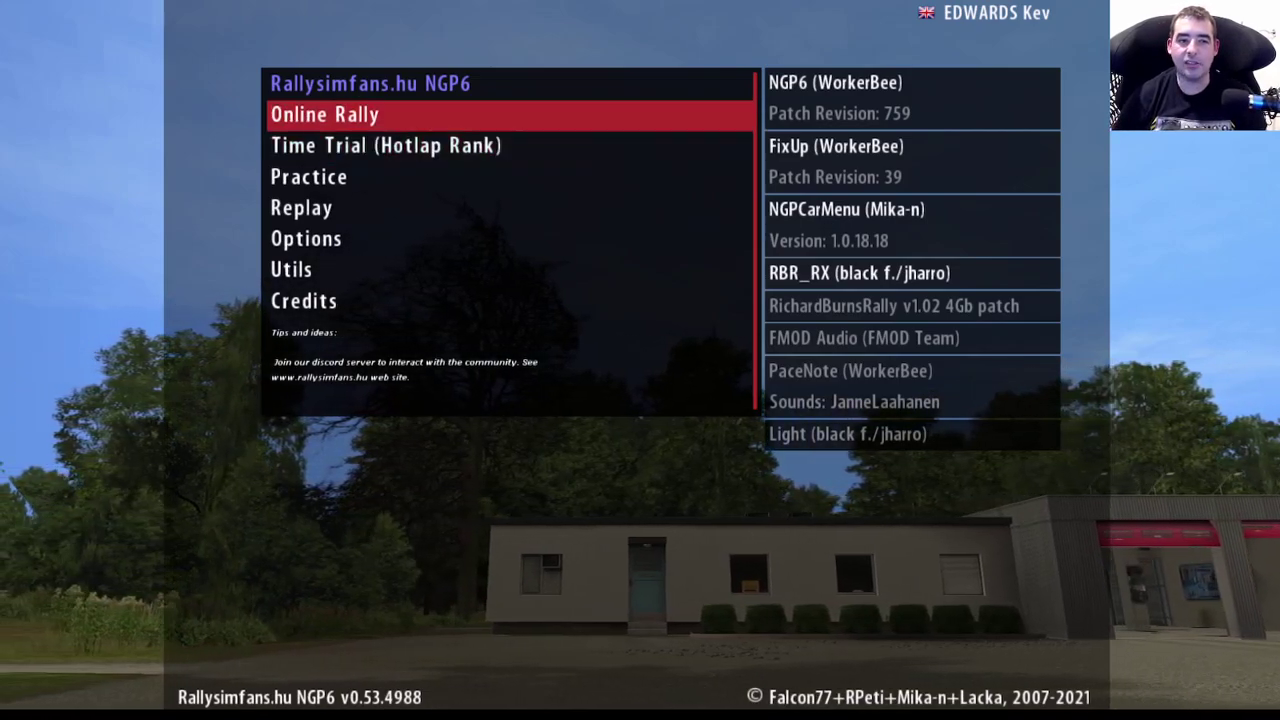
{"action": "key", "text": "Down"}
{"action": "key", "text": "Up"}
{"action": "key", "text": "Down"}
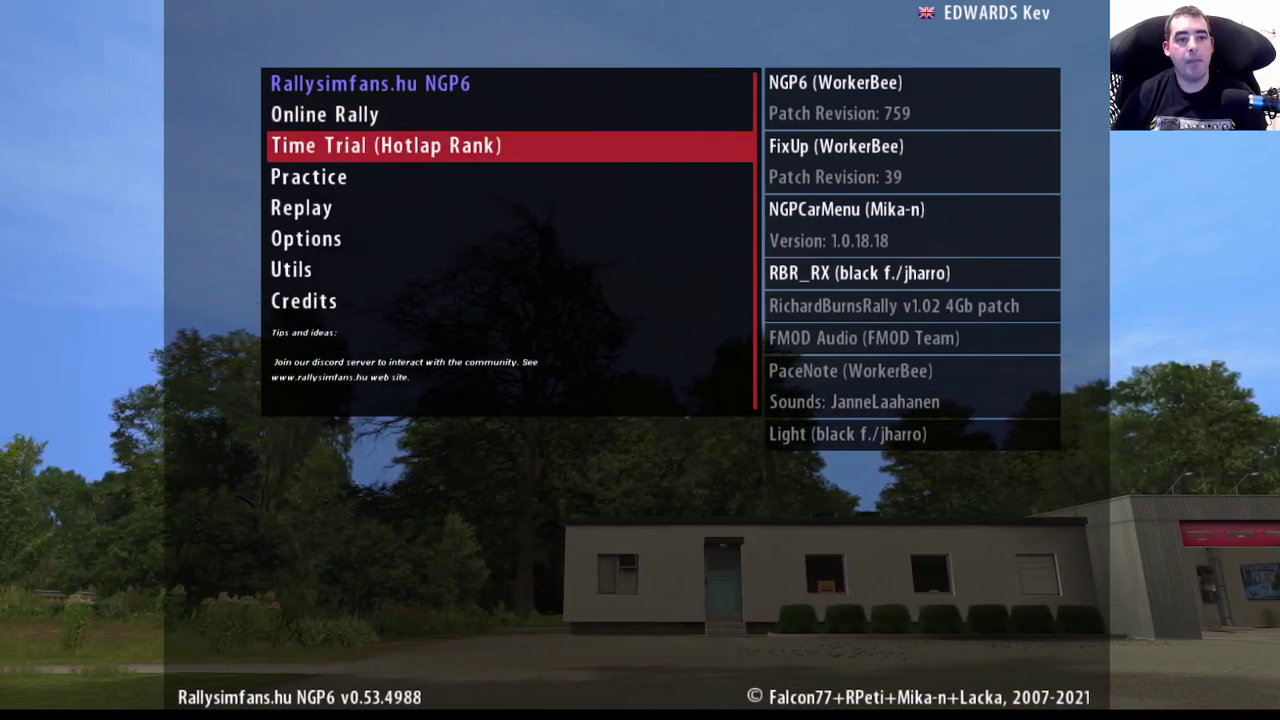
{"action": "key", "text": "Down"}
{"action": "key", "text": "Up"}
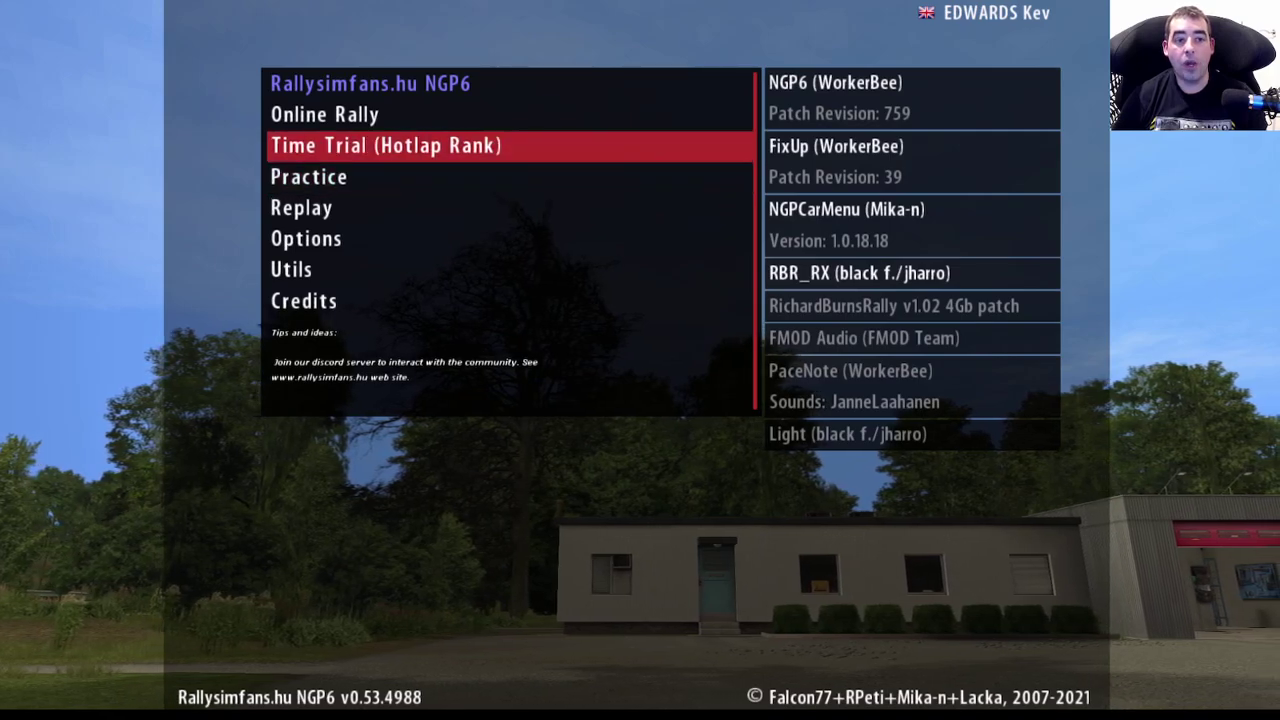
Open the Time Trial (Hotlap Rank) setup and set the car to Lancia Stratos HF Grp4.
{"action": "key", "text": "Return"}
{"action": "key", "text": "Down"}
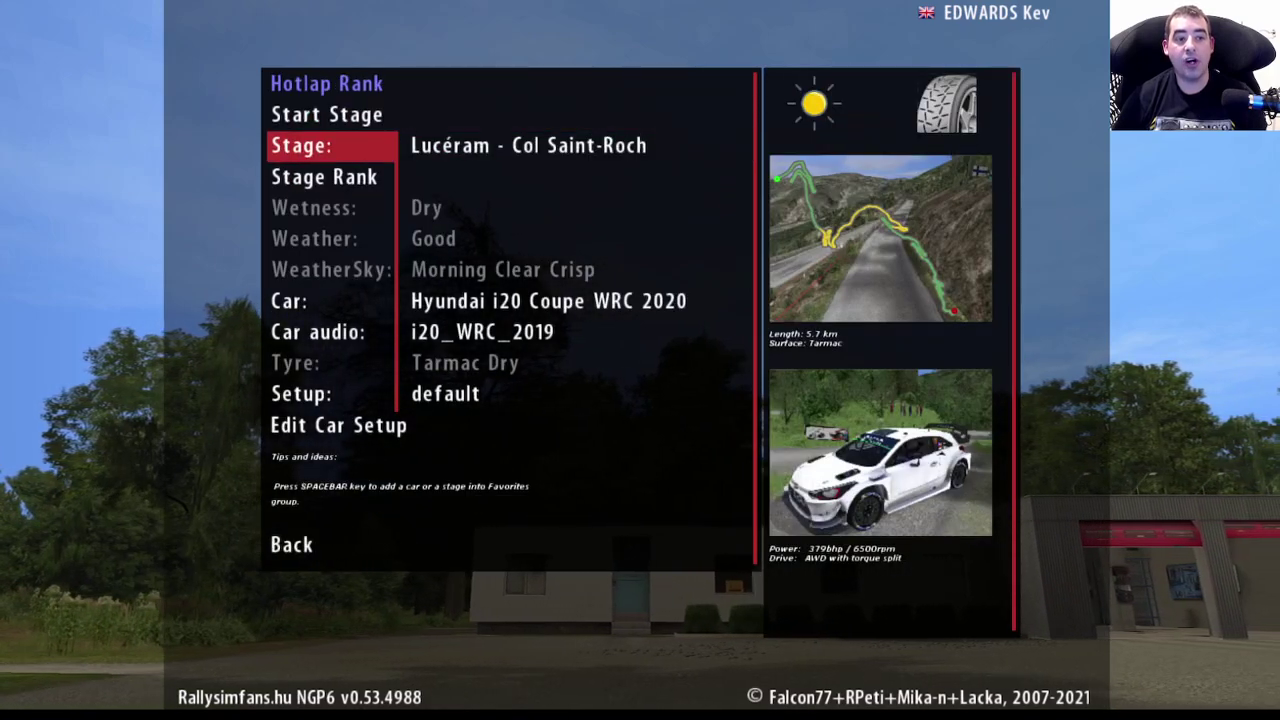
{"action": "key", "text": "Down"}
{"action": "key", "text": "Down"}
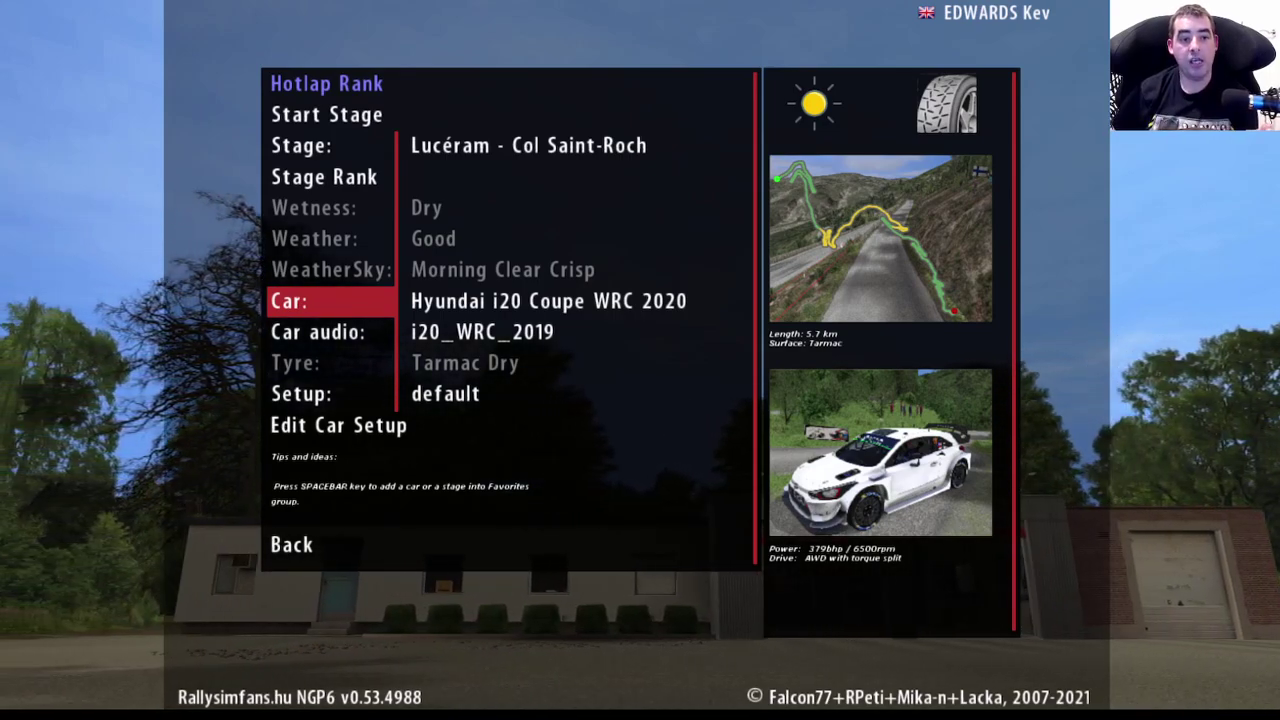
{"action": "key", "text": "Right"}
{"action": "key", "text": "Right"}
{"action": "key", "text": "Right"}
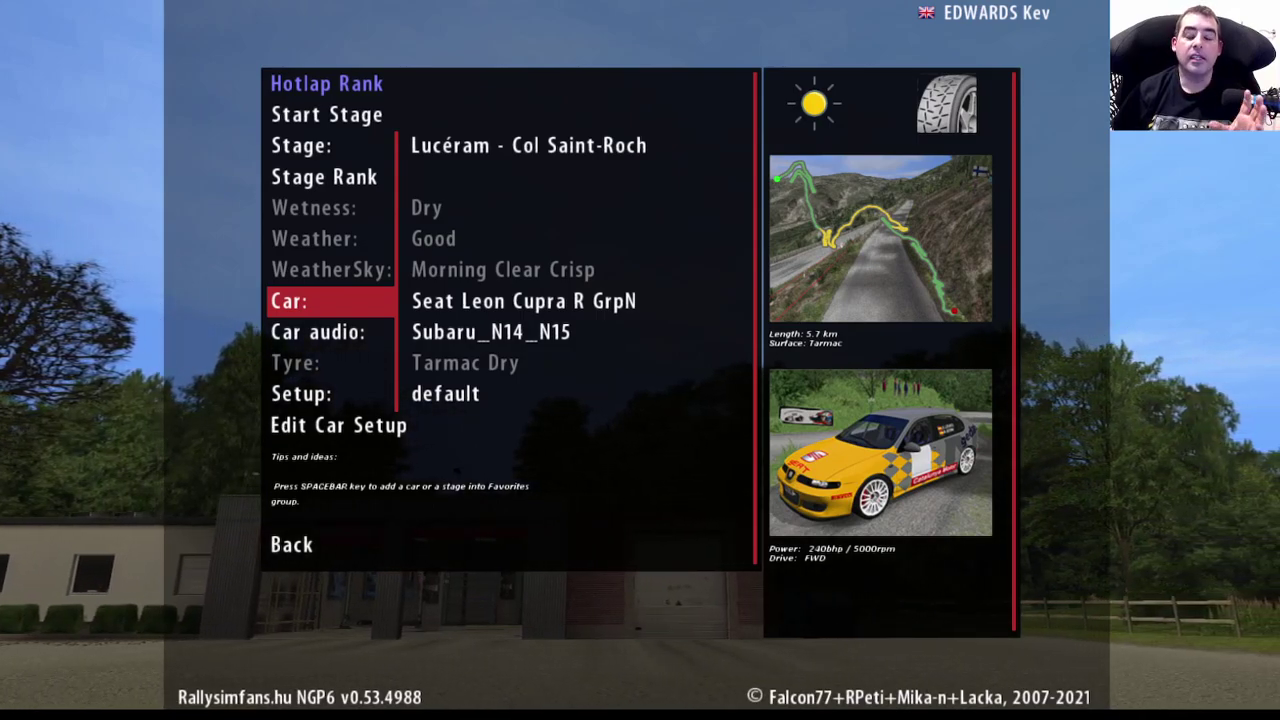
{"action": "key", "text": "Right"}
{"action": "key", "text": "Right"}
{"action": "key", "text": "Right"}
{"action": "key", "text": "Right"}
{"action": "key", "text": "Right"}
{"action": "key", "text": "Right"}
{"action": "key", "text": "Right"}
{"action": "key", "text": "Right"}
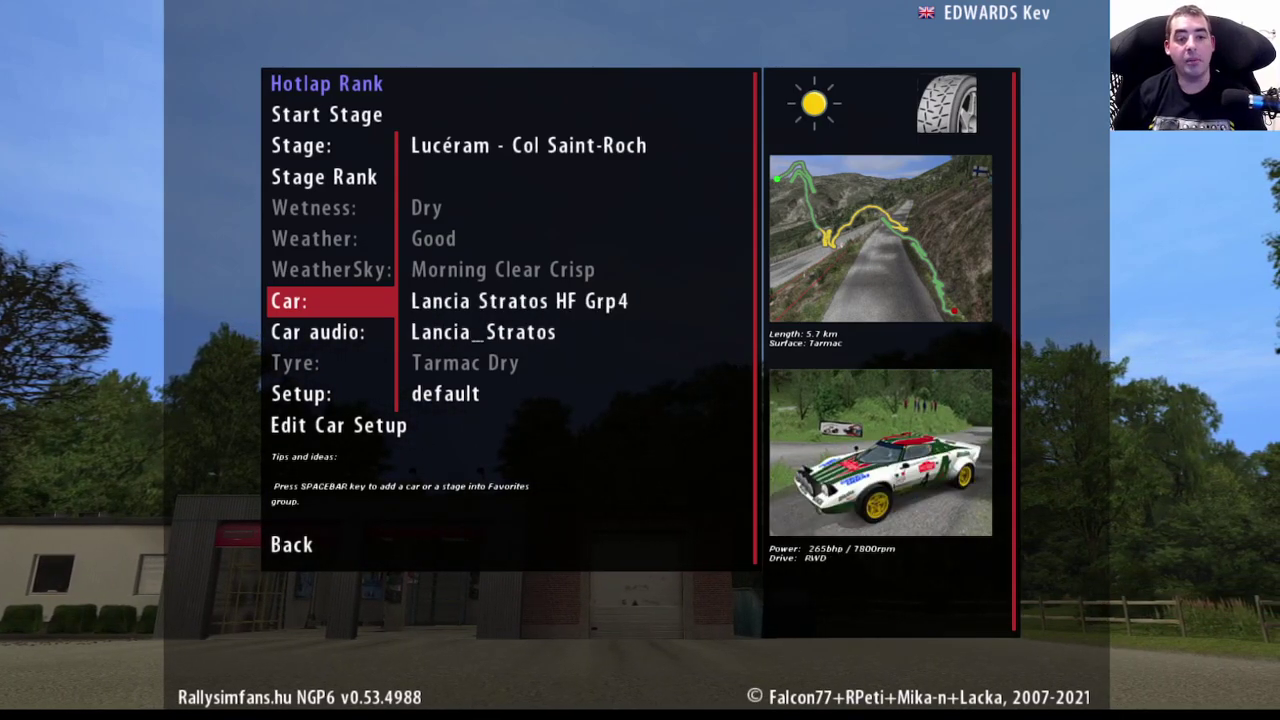
Browse the available cars, from Abarth Grande Punto S2000 through Ford Fiesta RS WRC 2014 to Ford Fiesta WRC 2019.
{"action": "key", "text": "Right"}
{"action": "key", "text": "Right"}
{"action": "key", "text": "Right"}
{"action": "key", "text": "Right"}
{"action": "key", "text": "Right"}
{"action": "key", "text": "Right"}
{"action": "key", "text": "Right"}
{"action": "key", "text": "Right"}
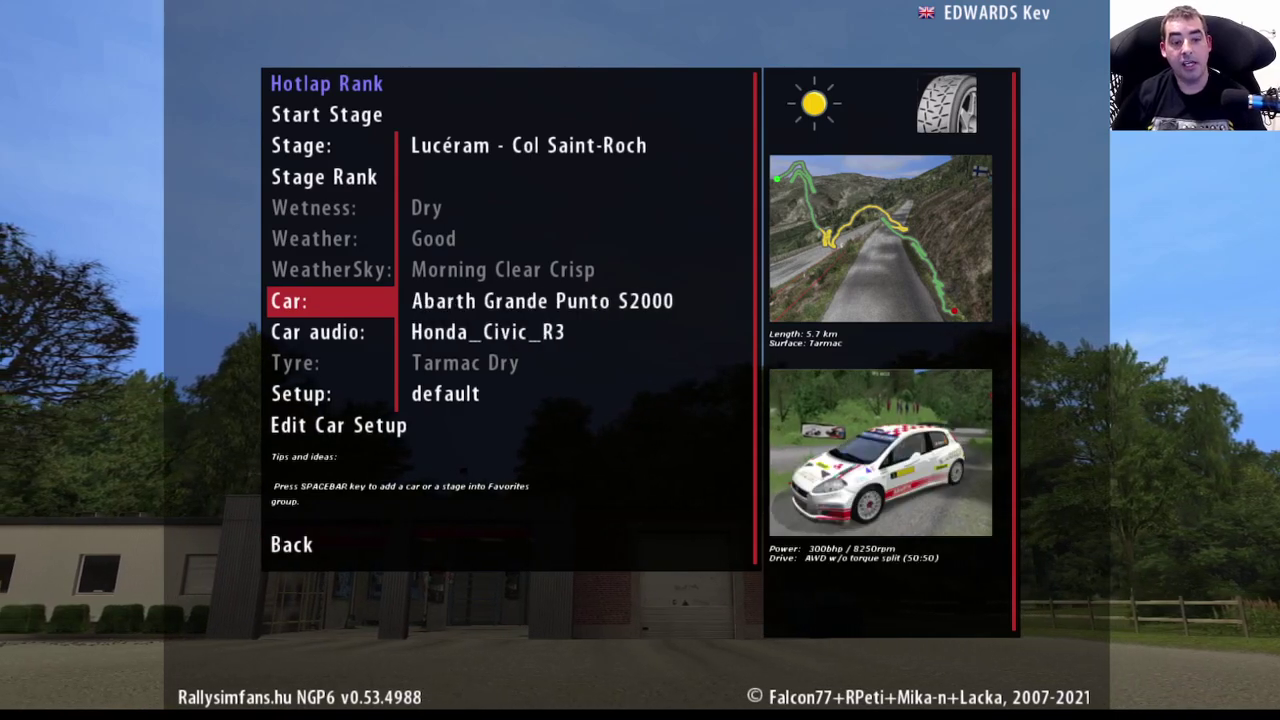
{"action": "key", "text": "Right"}
{"action": "key", "text": "Right"}
{"action": "key", "text": "Right"}
{"action": "key", "text": "Right"}
{"action": "key", "text": "Right"}
{"action": "key", "text": "Right"}
{"action": "key", "text": "Right"}
{"action": "key", "text": "Right"}
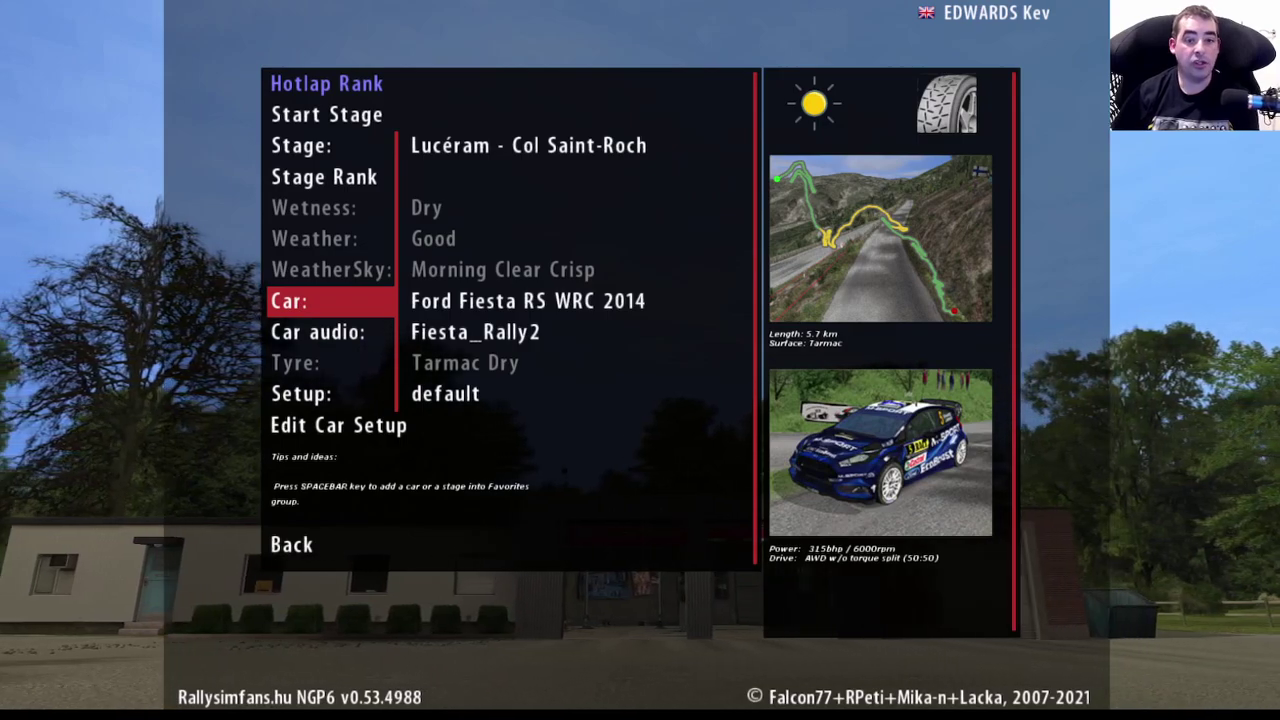
{"action": "key", "text": "Right"}
{"action": "key", "text": "Right"}
{"action": "key", "text": "Right"}
{"action": "key", "text": "Right"}
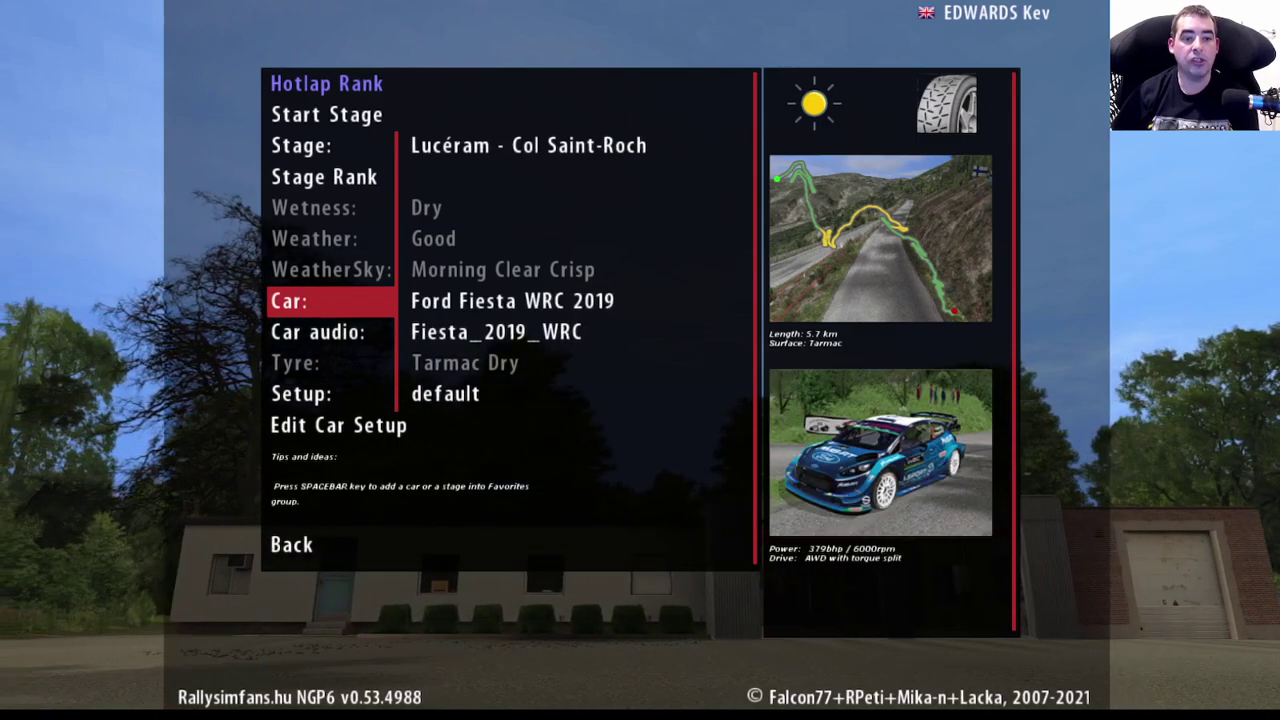
Set the Hotlap Rank car to Toyota Yaris WRC 2018.
{"action": "key", "text": "Down"}
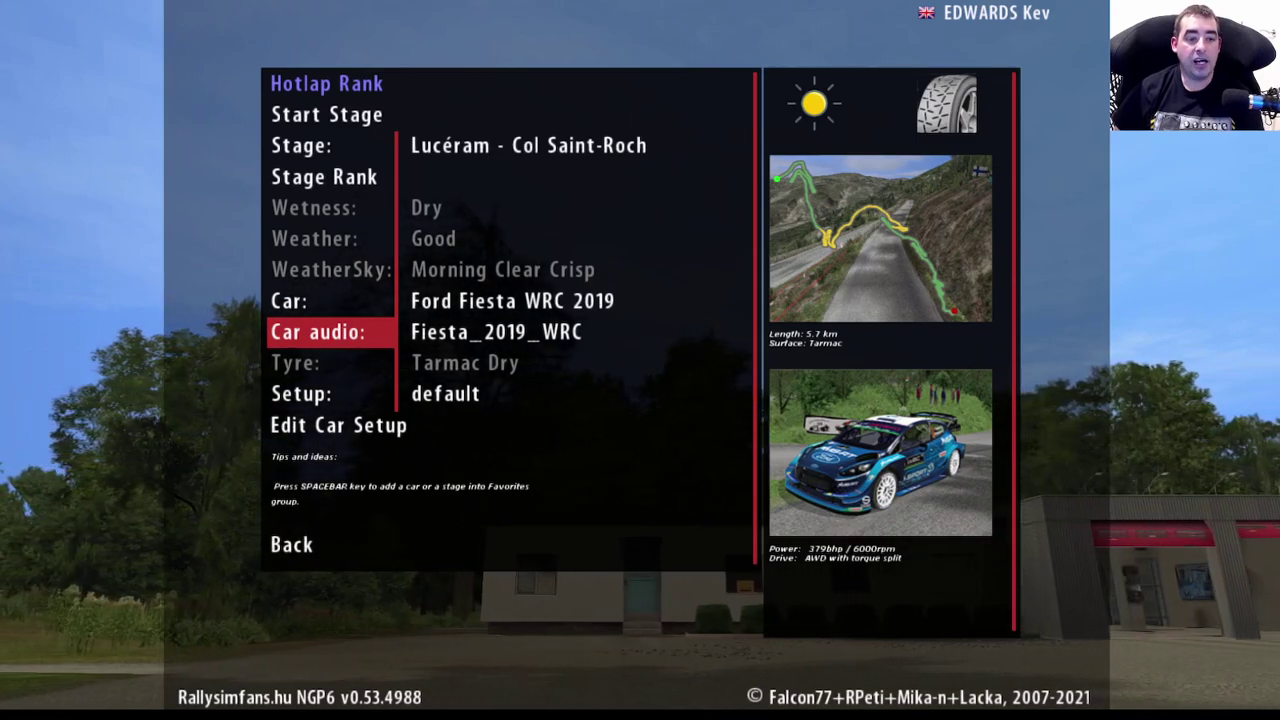
{"action": "key", "text": "Up"}
{"action": "key", "text": "Left"}
{"action": "key", "text": "Left"}
{"action": "key", "text": "Left"}
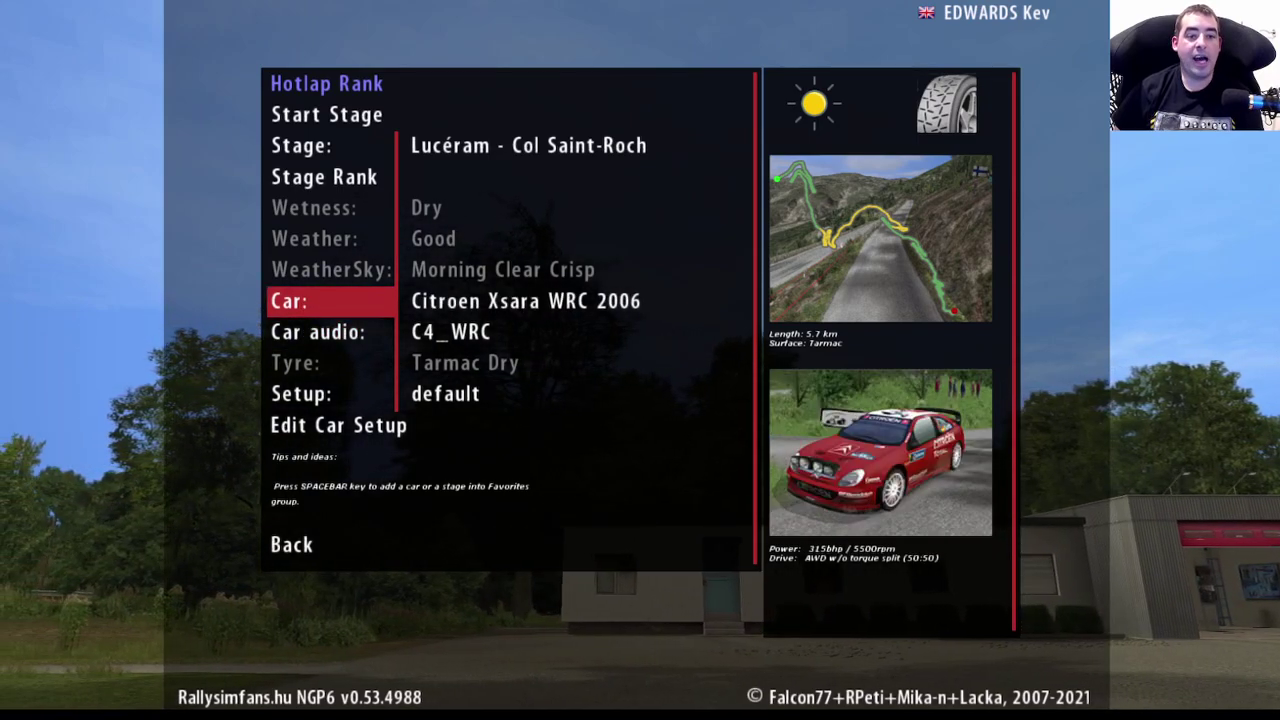
{"action": "key", "text": "Left"}
{"action": "key", "text": "Left"}
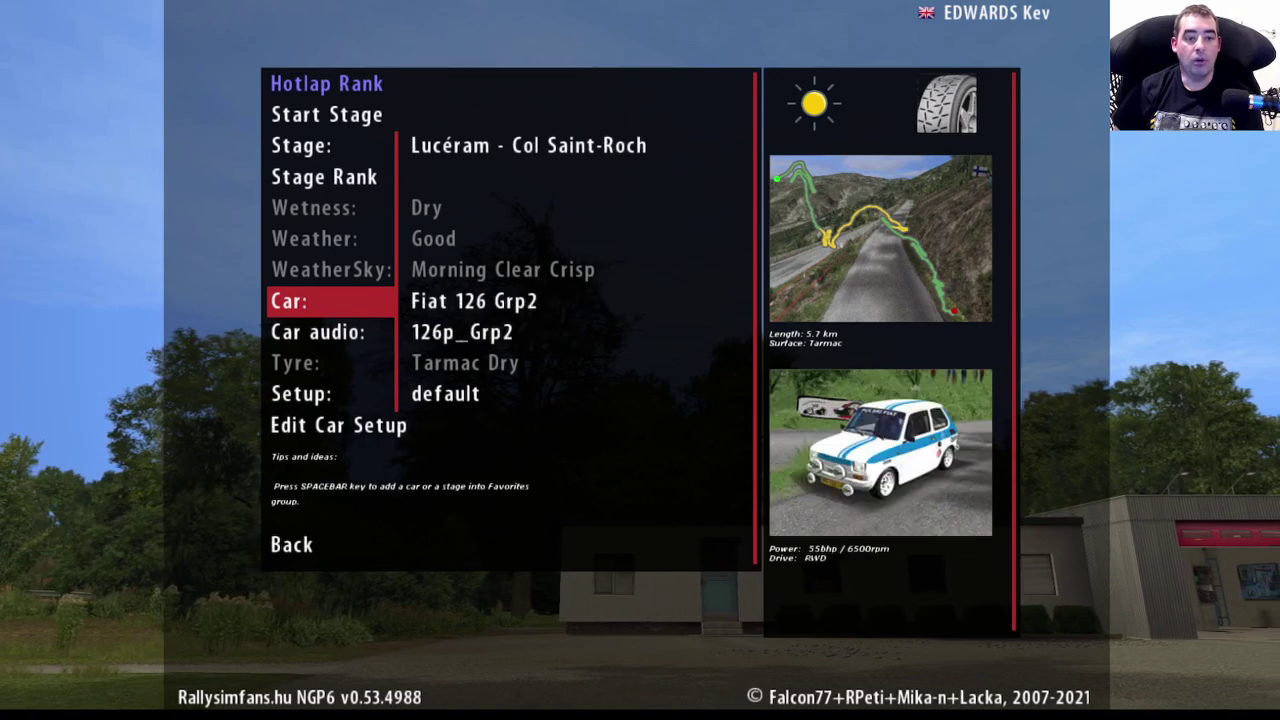
{"action": "key", "text": "Right"}
{"action": "key", "text": "Down"}
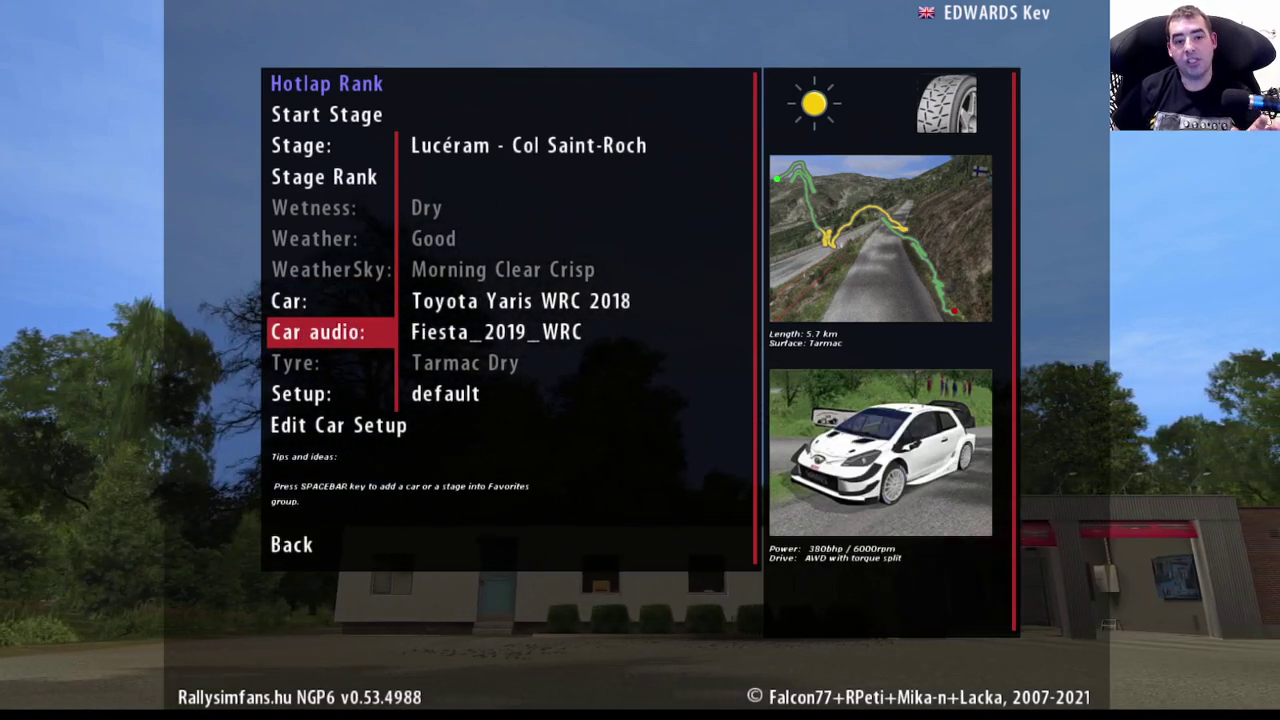
Open the Fmod audio banks for the car and look through the available engine sounds down to Escort_Cosworth_GrpA.
{"action": "key", "text": "Return"}
{"action": "key", "text": "Down"}
{"action": "key", "text": "Down"}
{"action": "key", "text": "Down"}
{"action": "key", "text": "Down"}
{"action": "key", "text": "Down"}
{"action": "key", "text": "Down"}
{"action": "key", "text": "Down"}
{"action": "key", "text": "Down"}
{"action": "key", "text": "Down"}
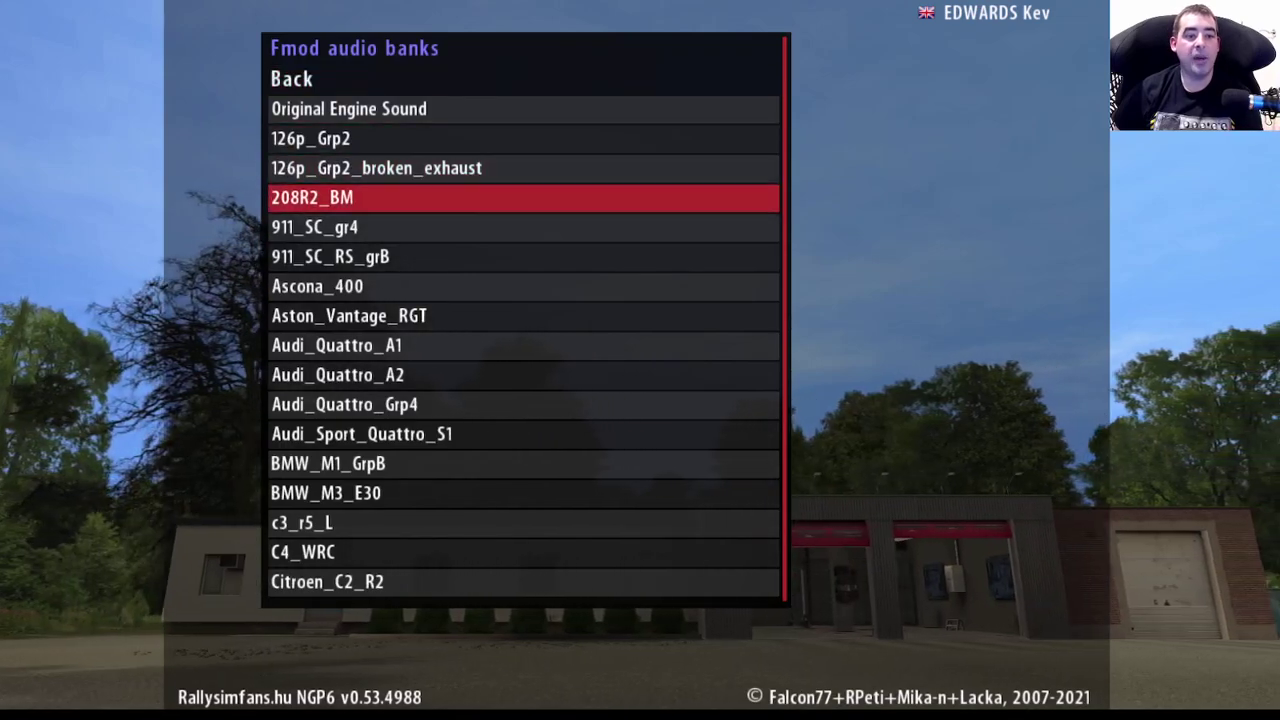
{"action": "key", "text": "Down"}
{"action": "key", "text": "Down"}
{"action": "key", "text": "Down"}
{"action": "key", "text": "Down"}
{"action": "key", "text": "Down"}
{"action": "key", "text": "Down"}
{"action": "key", "text": "Down"}
{"action": "key", "text": "Down"}
{"action": "key", "text": "Down"}
{"action": "key", "text": "Down"}
{"action": "key", "text": "Down"}
{"action": "key", "text": "Down"}
{"action": "key", "text": "Down"}
{"action": "key", "text": "Down"}
{"action": "key", "text": "Down"}
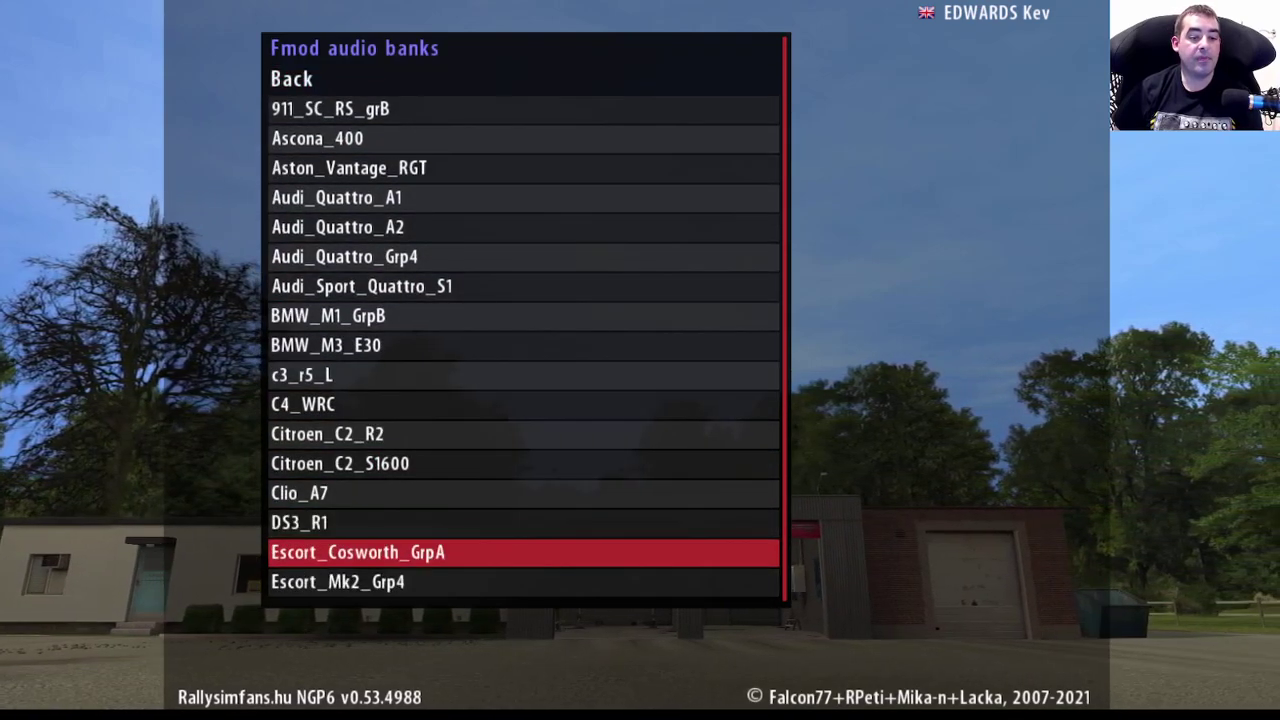
Choose the Fiesta_2019_WRC audio bank for the Toyota Yaris WRC 2018.
{"action": "key", "text": "Down"}
{"action": "key", "text": "Down"}
{"action": "key", "text": "Down"}
{"action": "key", "text": "Down"}
{"action": "key", "text": "Down"}
{"action": "key", "text": "Up"}
{"action": "key", "text": "Up"}
{"action": "key", "text": "Up"}
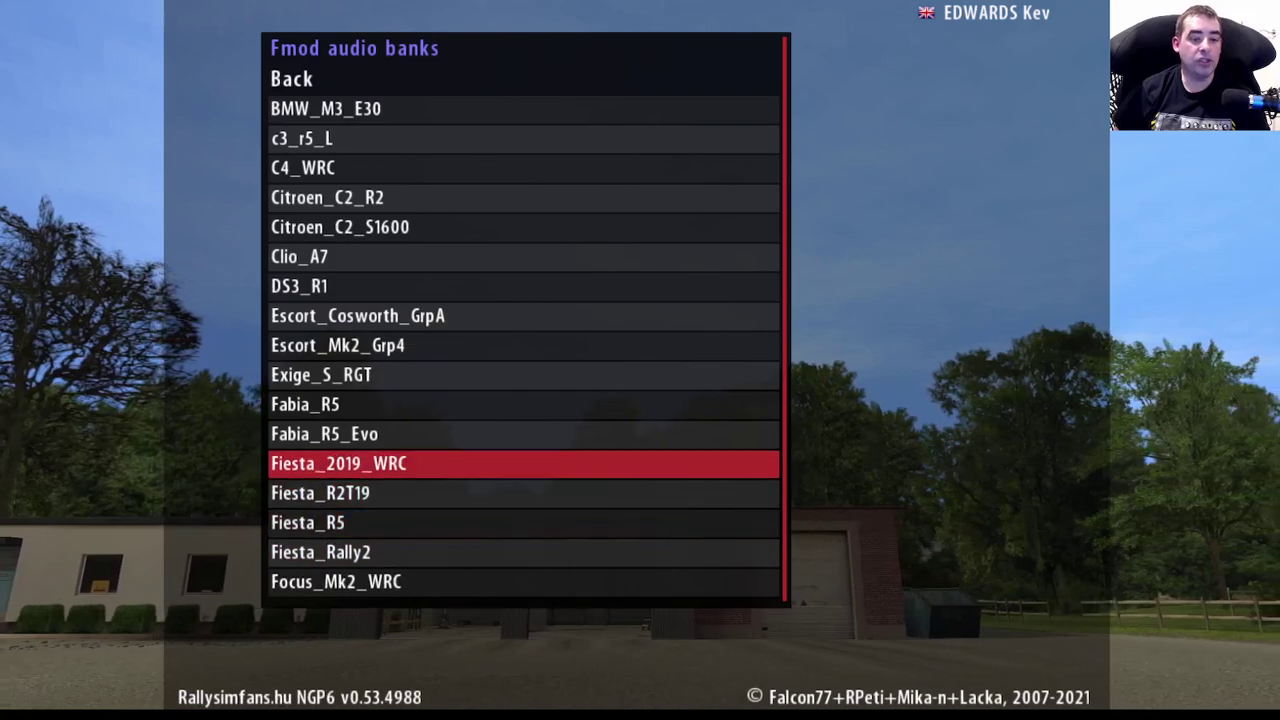
{"action": "key", "text": "Return"}
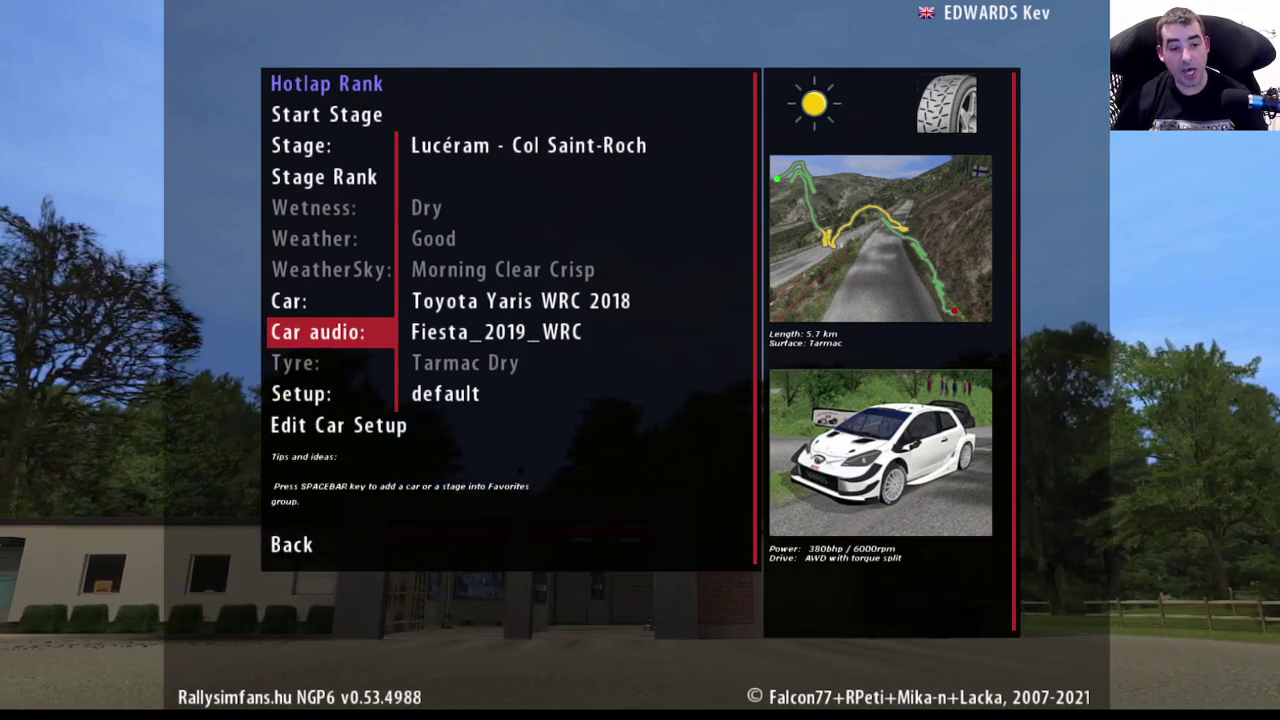
Cycle through the Yaris's tarmac, gravel and snow setups, and choose 16_d_gravel.
{"action": "key", "text": "Down"}
{"action": "key", "text": "Right"}
{"action": "key", "text": "Right"}
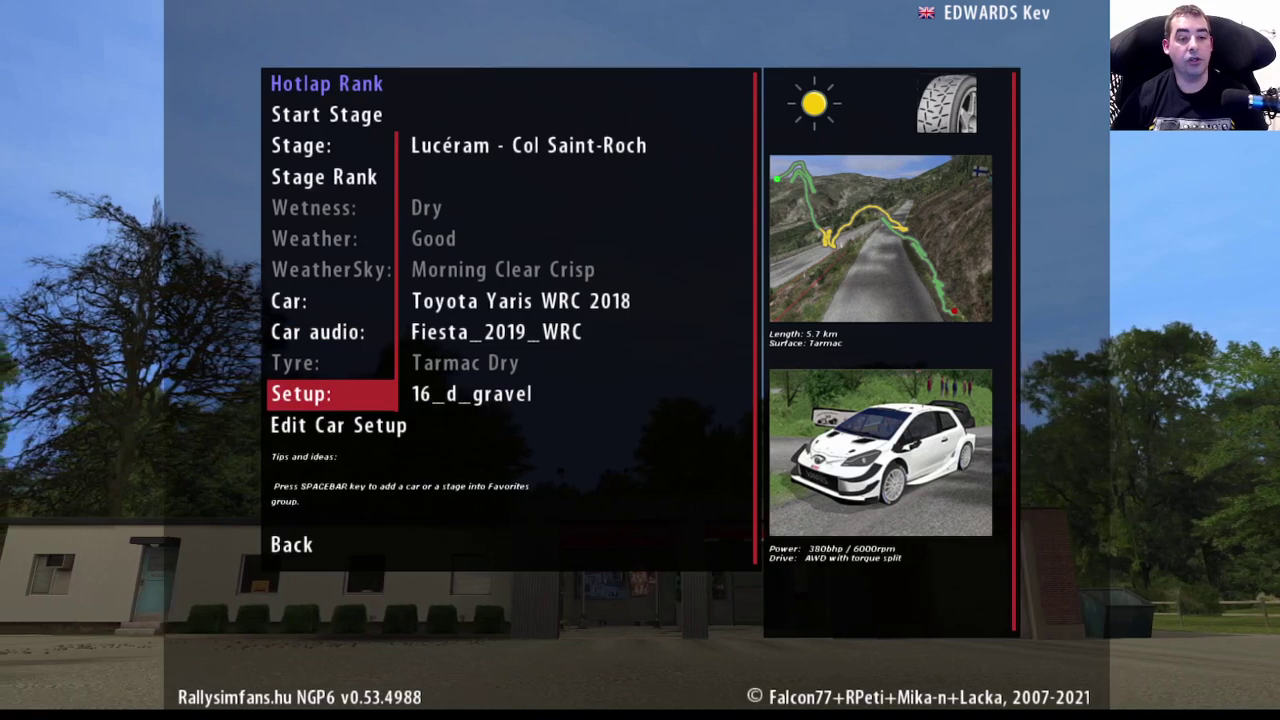
{"action": "key", "text": "Right"}
{"action": "key", "text": "Right"}
{"action": "key", "text": "Right"}
{"action": "key", "text": "Right"}
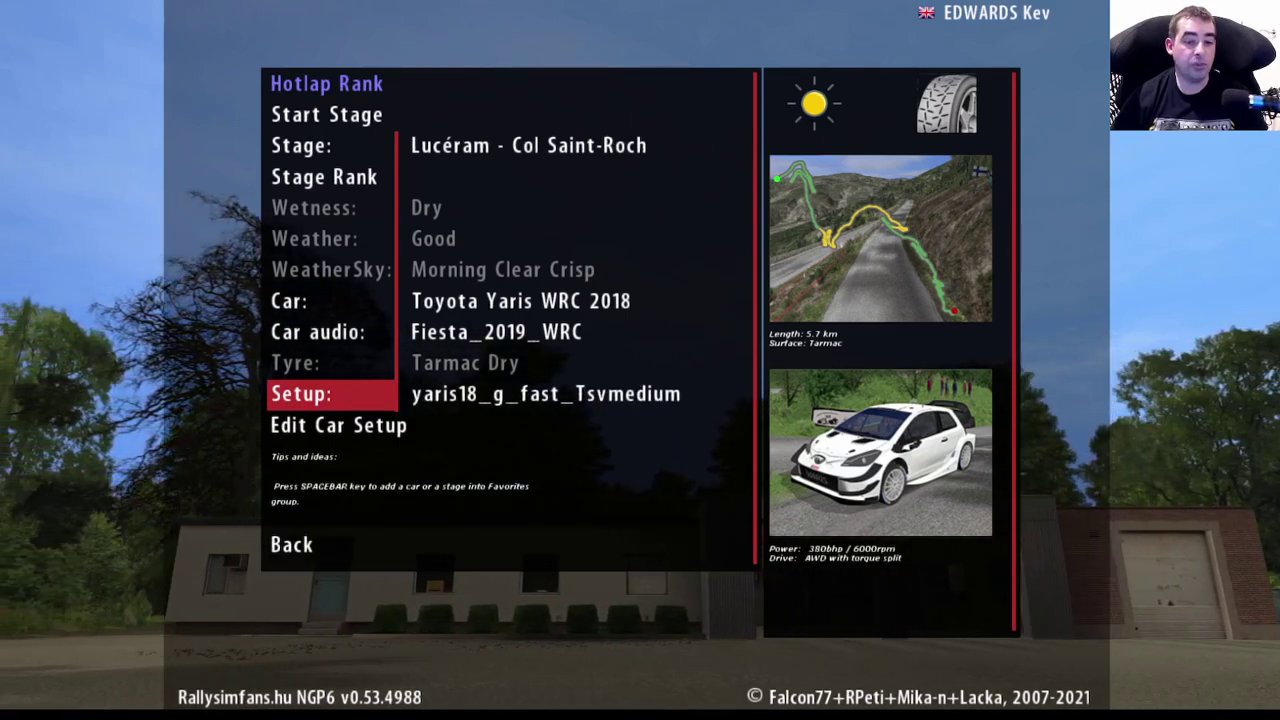
{"action": "key", "text": "Right"}
{"action": "key", "text": "Right"}
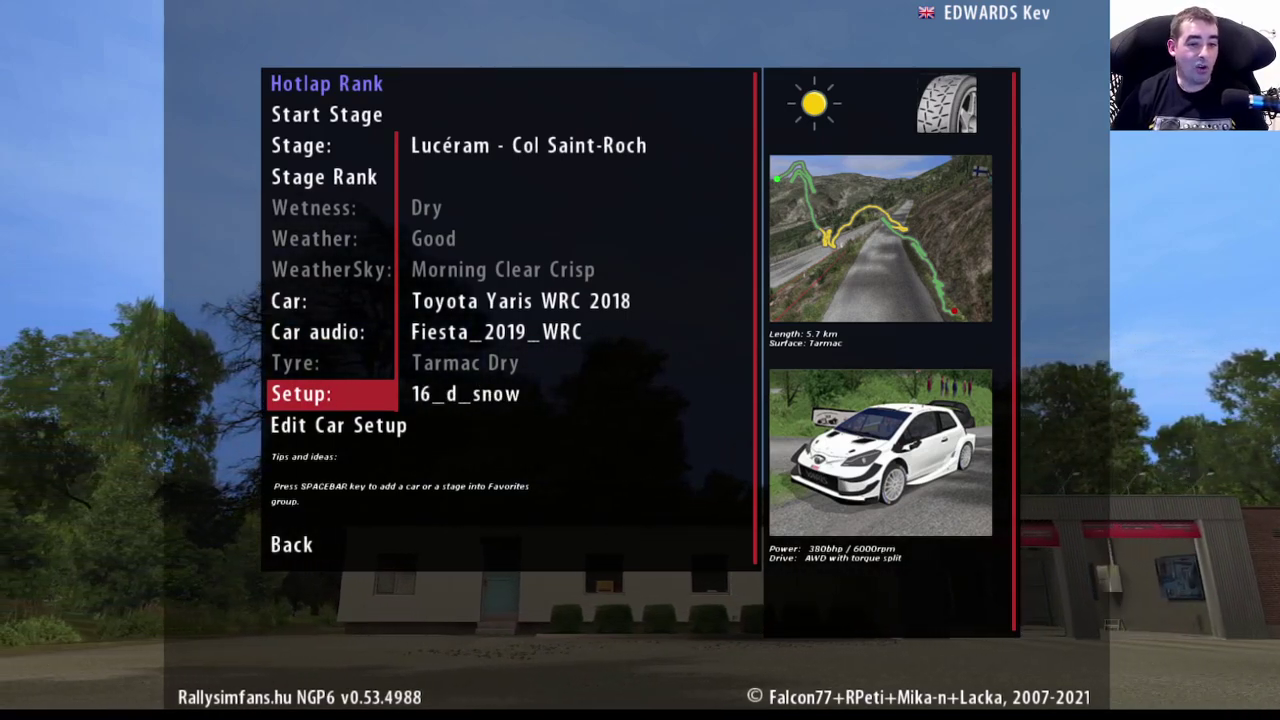
Leave the Hotlap Rank setup and return to the Rallysimfans main menu.
{"action": "key", "text": "Up"}
{"action": "key", "text": "Up"}
{"action": "key", "text": "Up"}
{"action": "key", "text": "Up"}
{"action": "key", "text": "Up"}
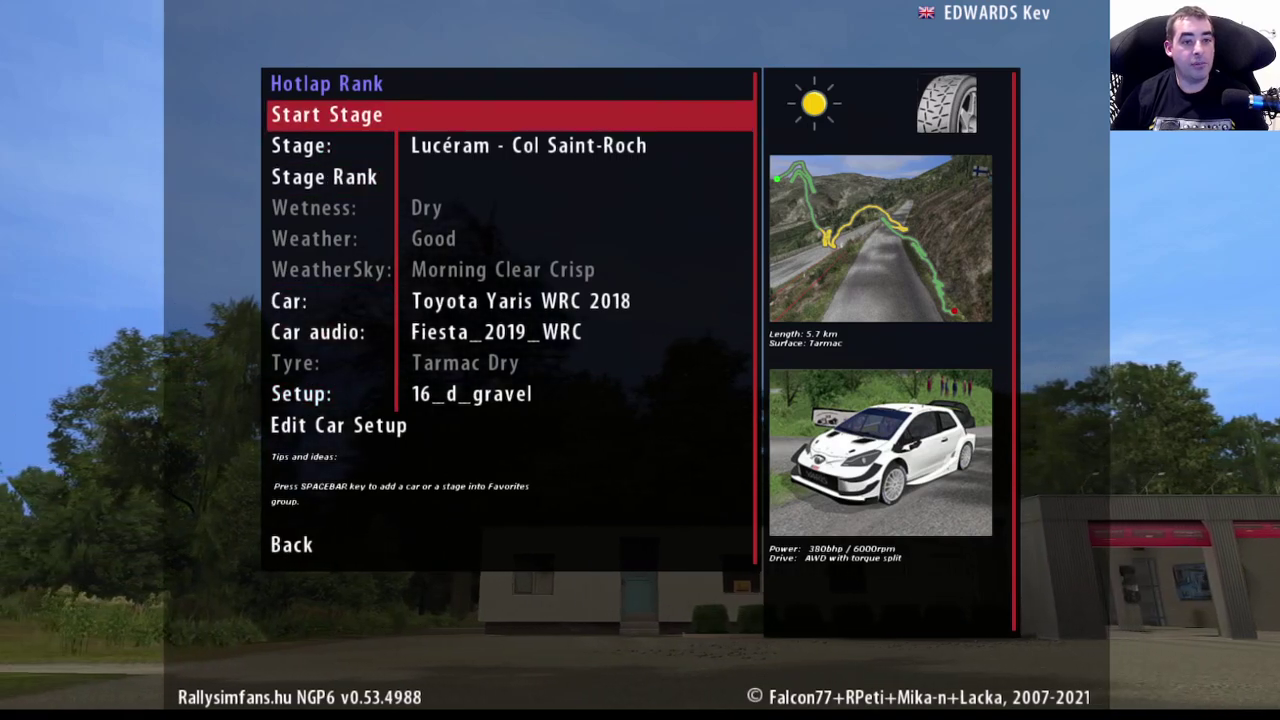
{"action": "key", "text": "Up"}
{"action": "key", "text": "Return"}
Review the main menu's modes, including Online Rally, Time Trial, Practice, Replay and Options.
{"action": "key", "text": "Down"}
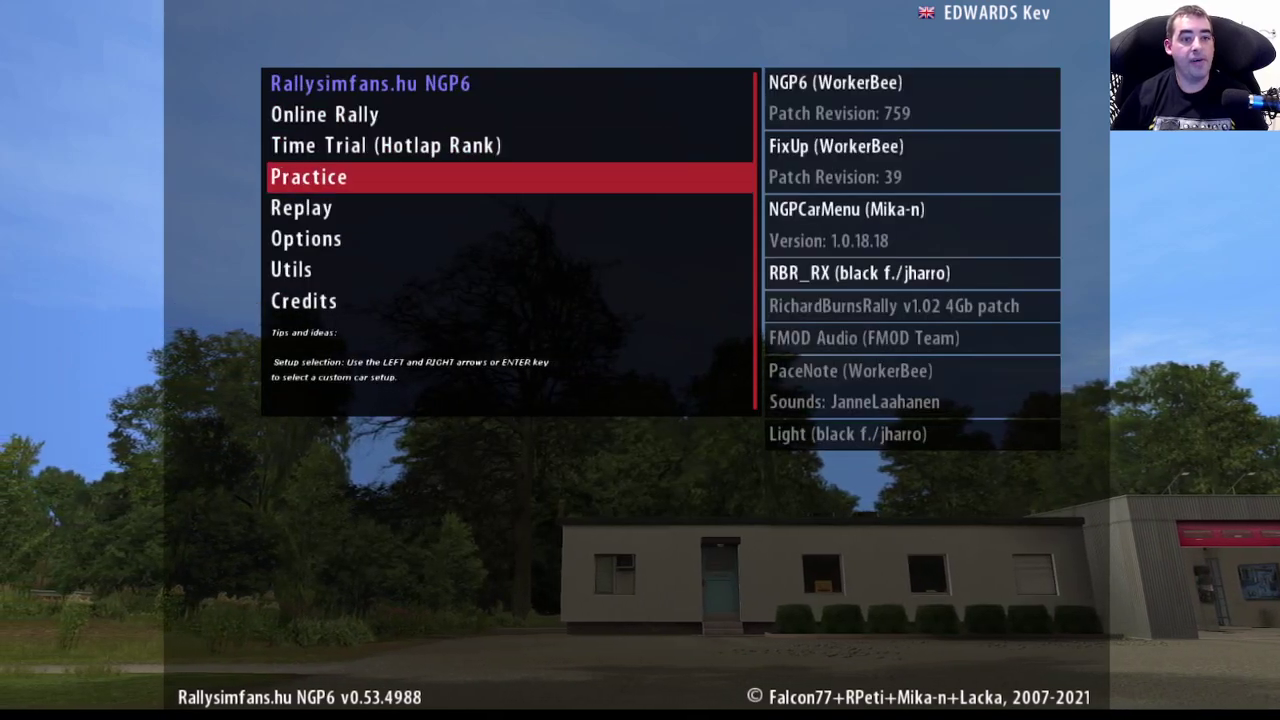
{"action": "key", "text": "Down"}
{"action": "key", "text": "Up"}
{"action": "key", "text": "Up"}
{"action": "key", "text": "Up"}
{"action": "key", "text": "Down"}
{"action": "key", "text": "Down"}
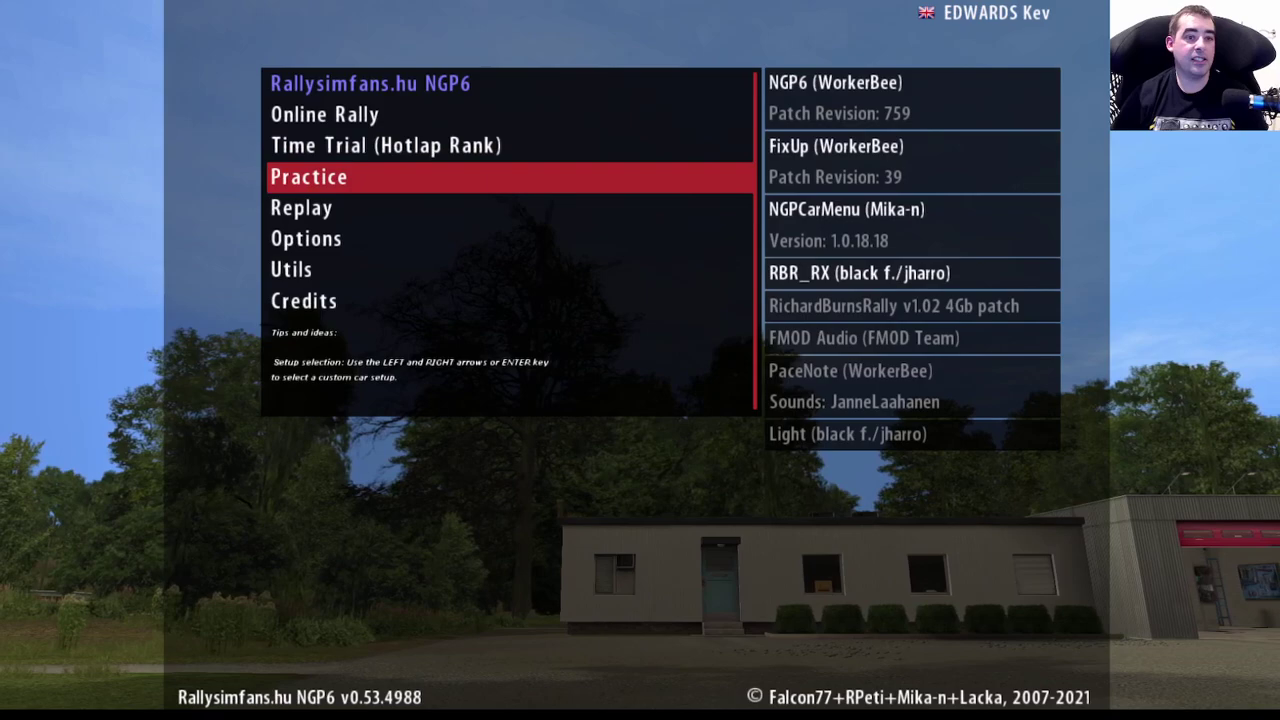
{"action": "key", "text": "Down"}
{"action": "key", "text": "Down"}
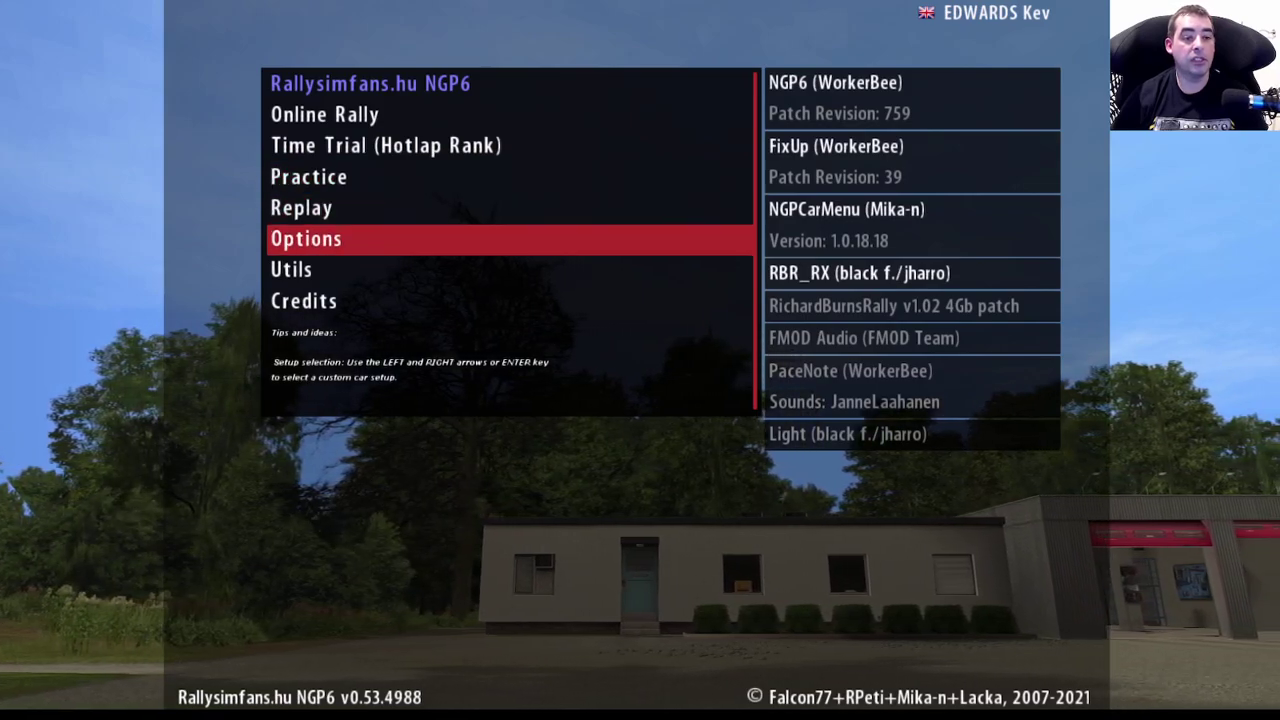
Open Utils and examine the Car manager's car download options, TrackSettings Download and Car cache clear.
{"action": "key", "text": "Down"}
{"action": "key", "text": "Return"}
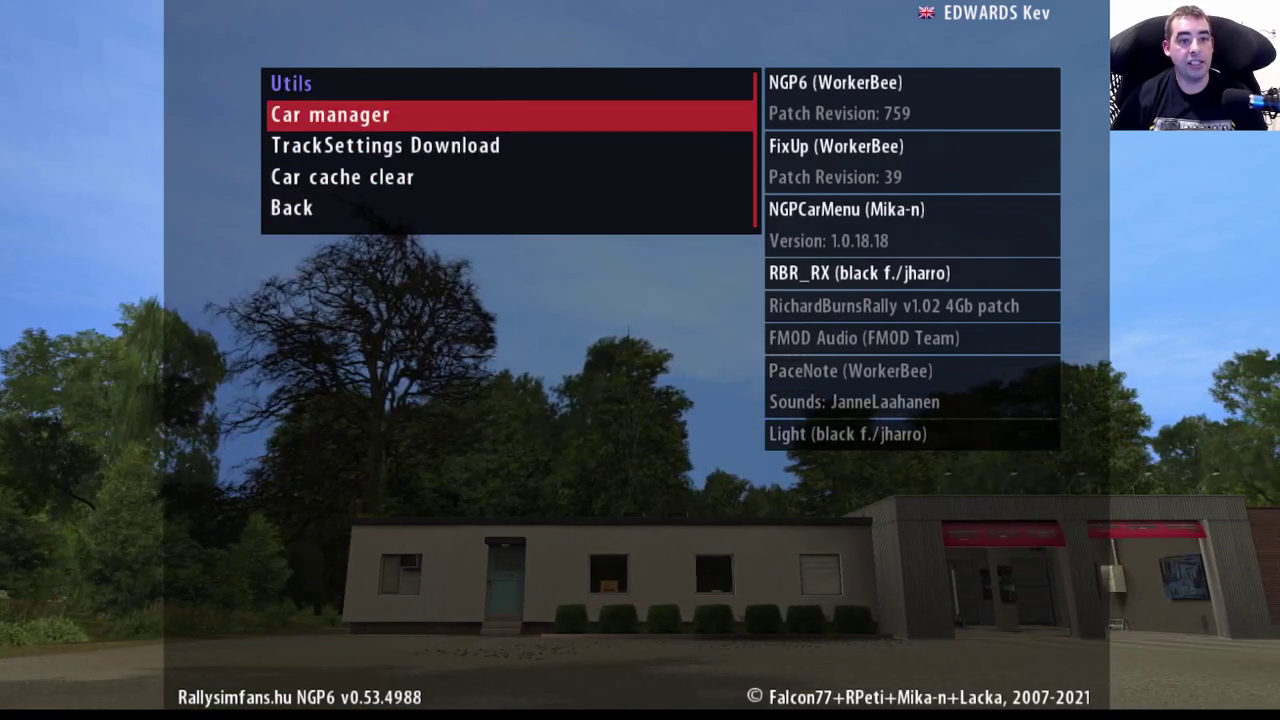
{"action": "key", "text": "Return"}
{"action": "key", "text": "Down"}
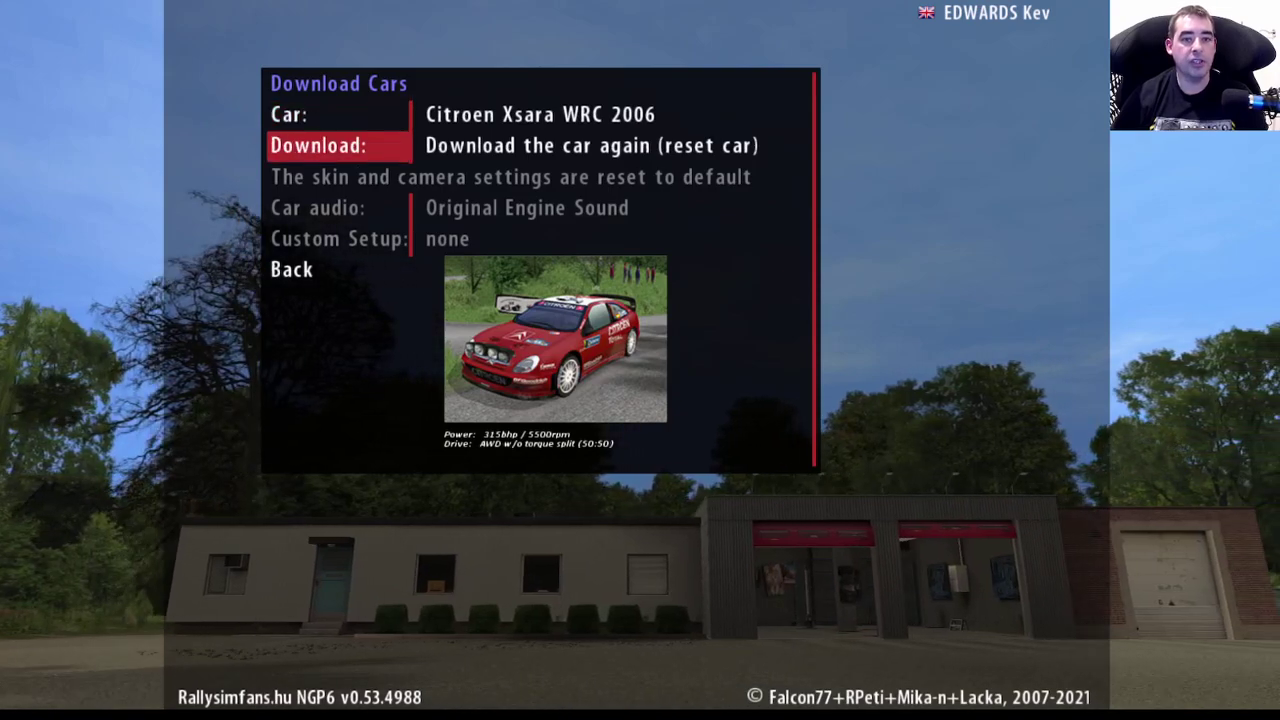
{"action": "key", "text": "Up"}
{"action": "key", "text": "Up"}
{"action": "key", "text": "Return"}
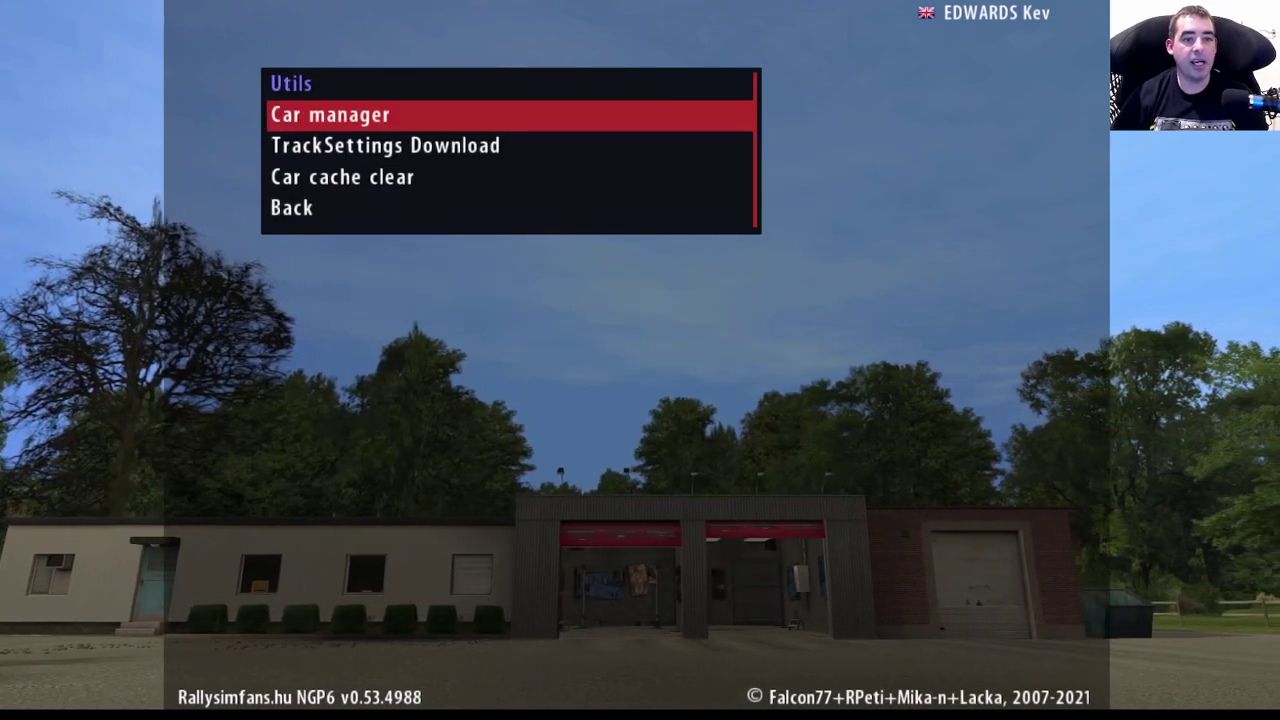
{"action": "key", "text": "Down"}
{"action": "key", "text": "Up"}
{"action": "key", "text": "Down"}
{"action": "key", "text": "Down"}
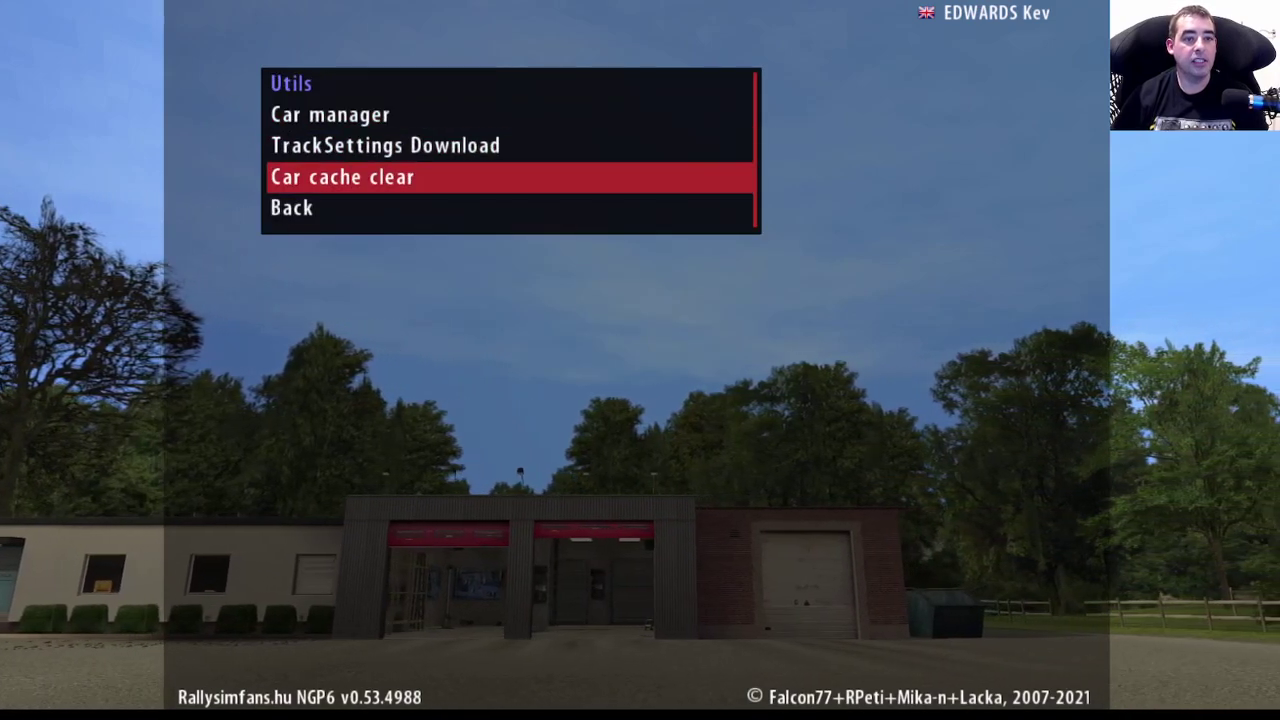
Open the Rallysimfans Options and examine the Auto login, Show splits and Splits by class settings.
{"action": "key", "text": "Escape"}
{"action": "key", "text": "Up"}
{"action": "key", "text": "Return"}
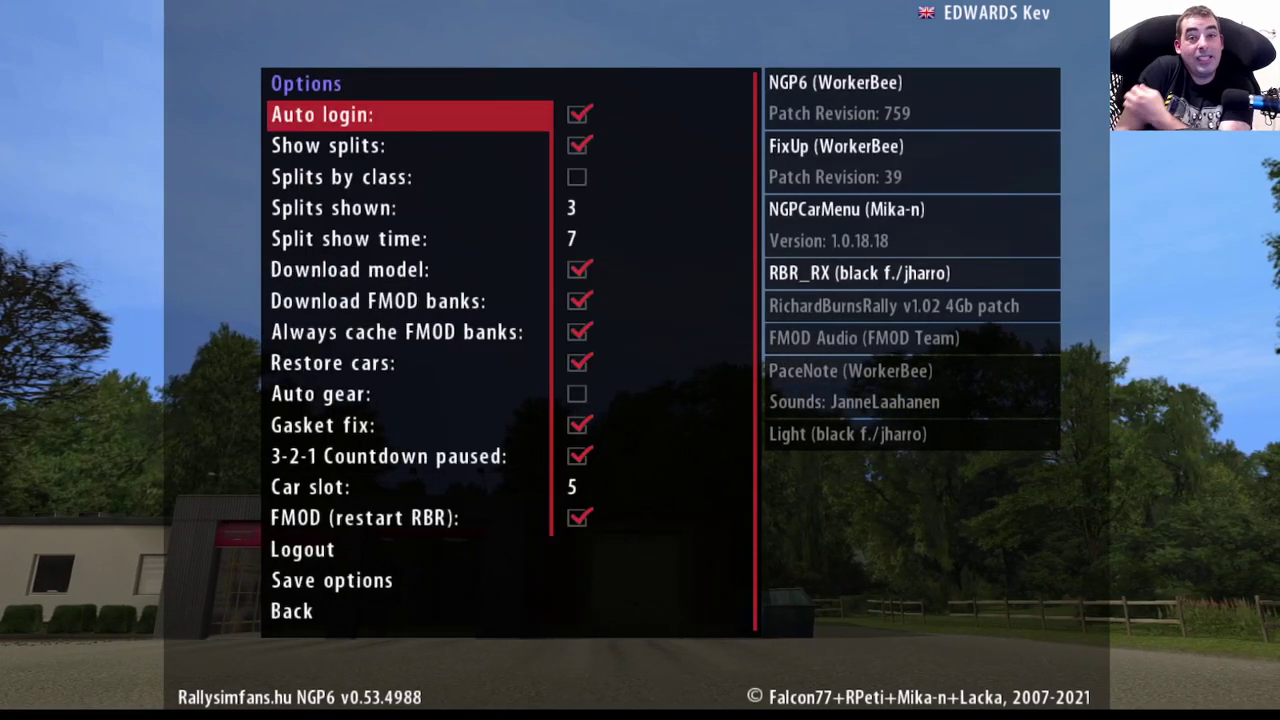
{"action": "key", "text": "Down"}
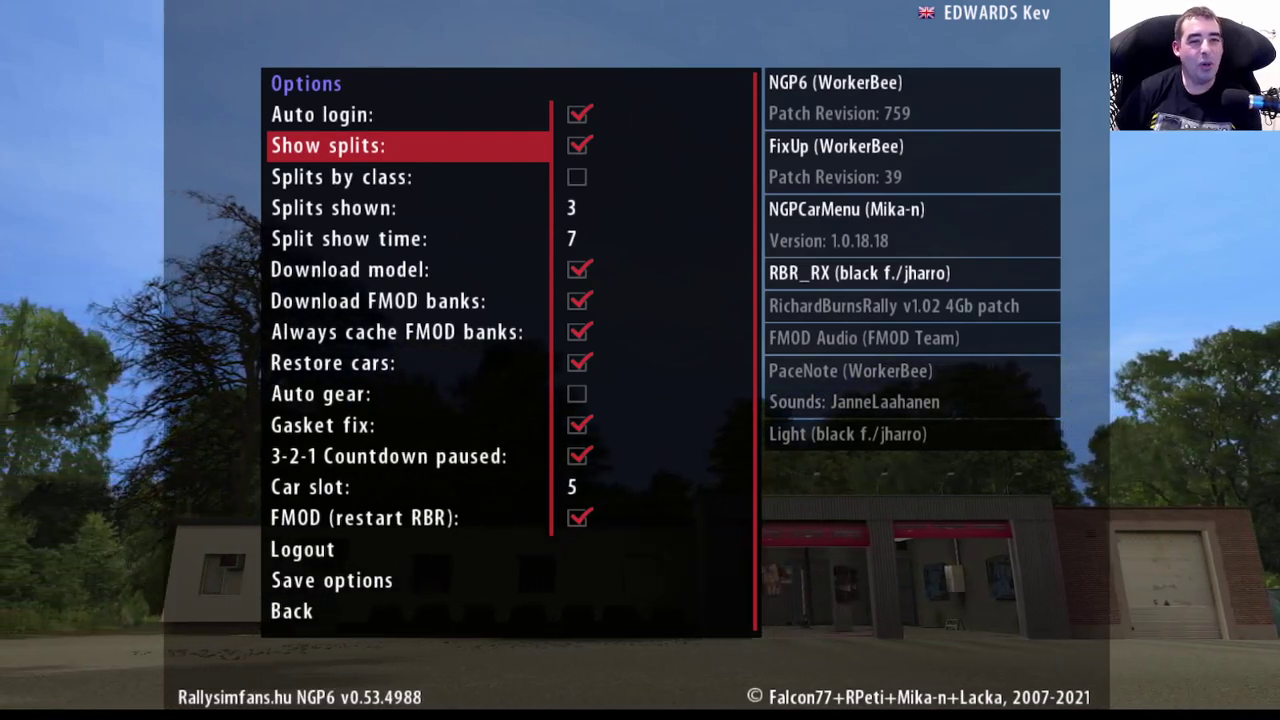
{"action": "key", "text": "Down"}
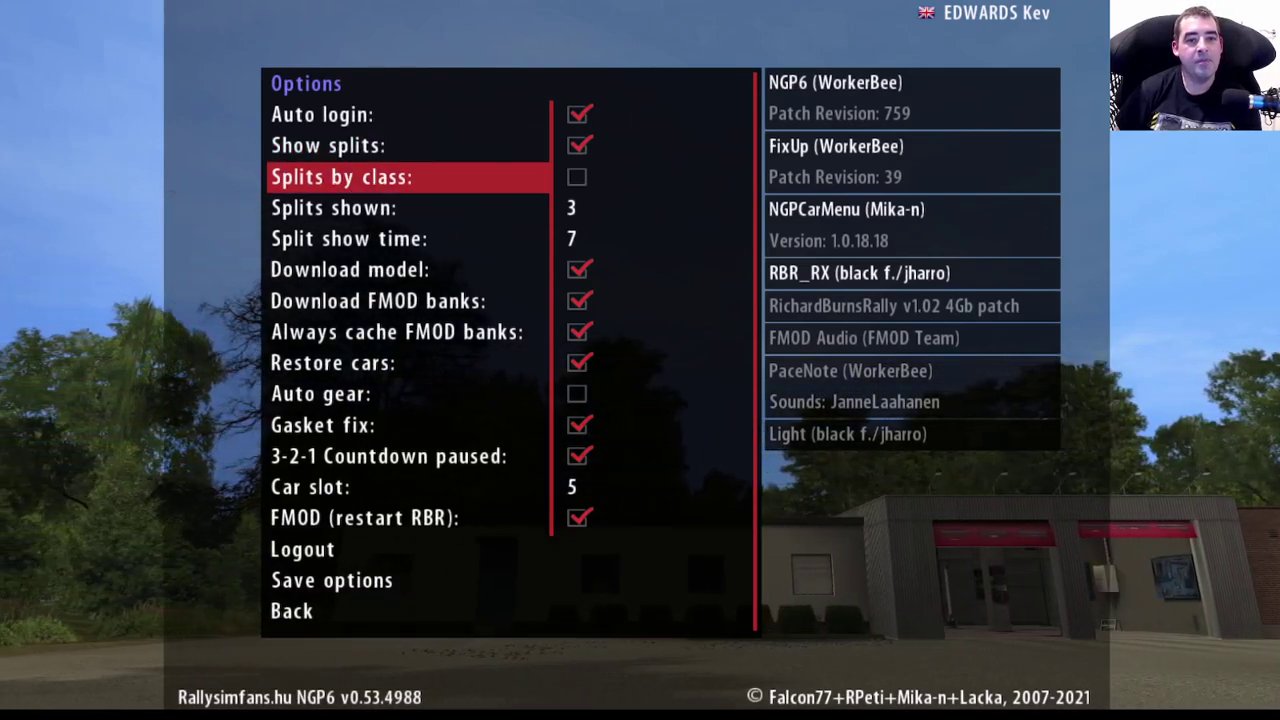
{"action": "key", "text": "Down"}
{"action": "key", "text": "Down"}
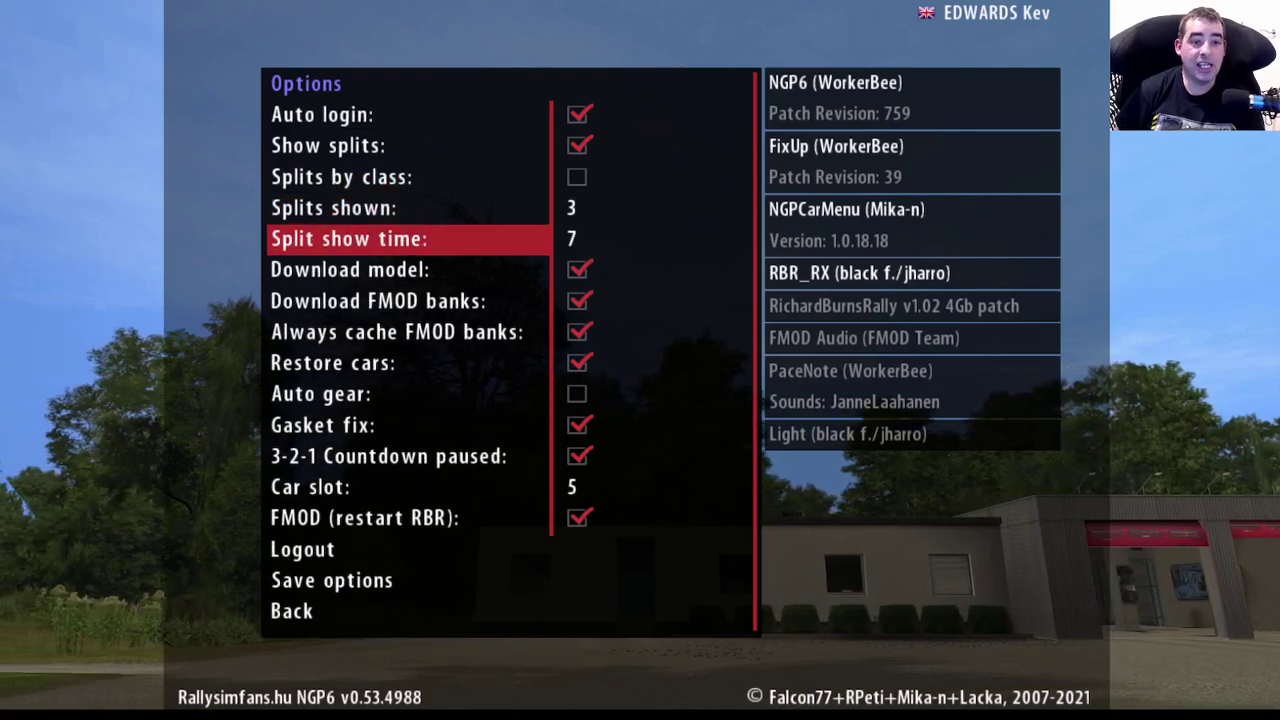
Compare the Splits shown and Split show time options.
{"action": "key", "text": "Up"}
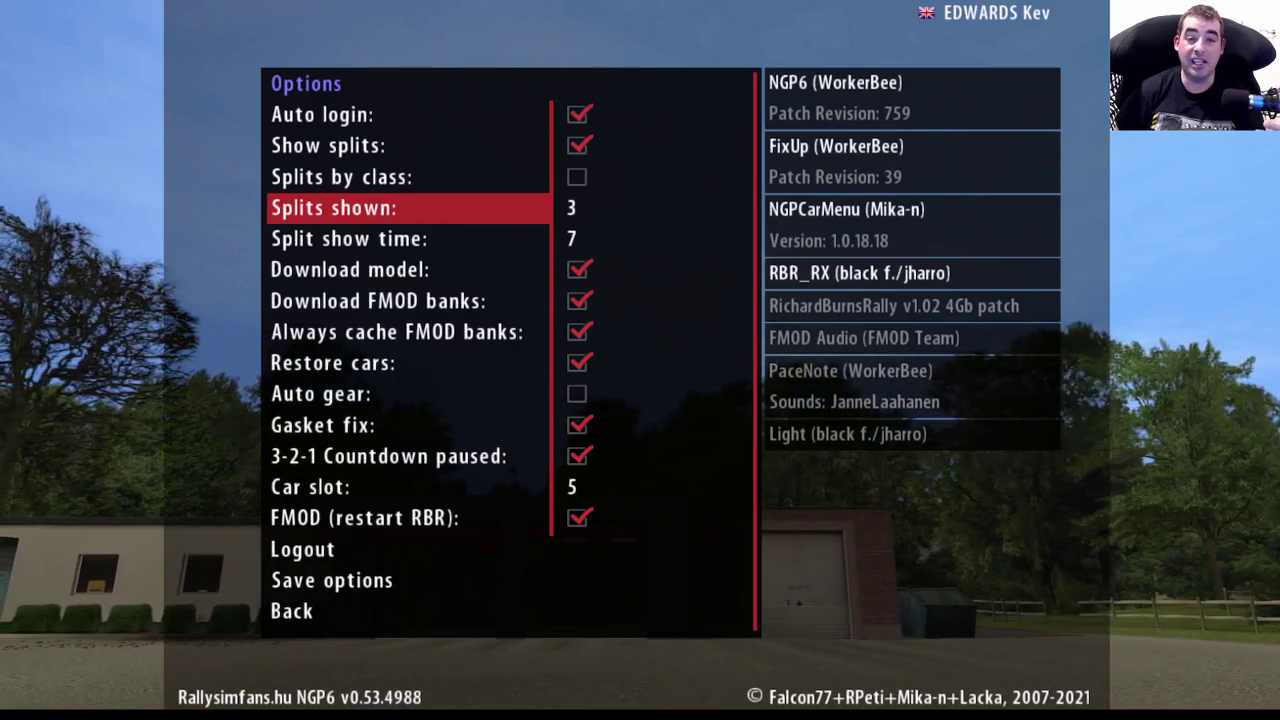
{"action": "key", "text": "Down"}
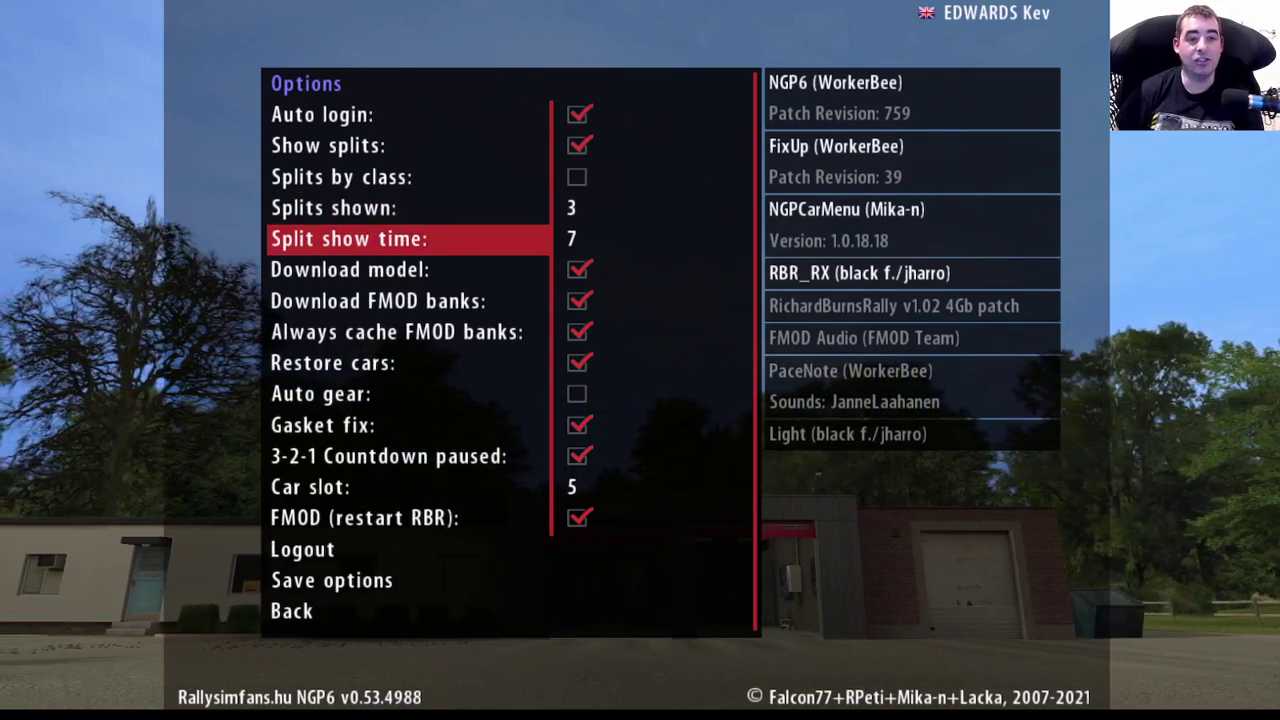
{"action": "key", "text": "Up"}
{"action": "key", "text": "Down"}
{"action": "key", "text": "Up"}
{"action": "key", "text": "Down"}
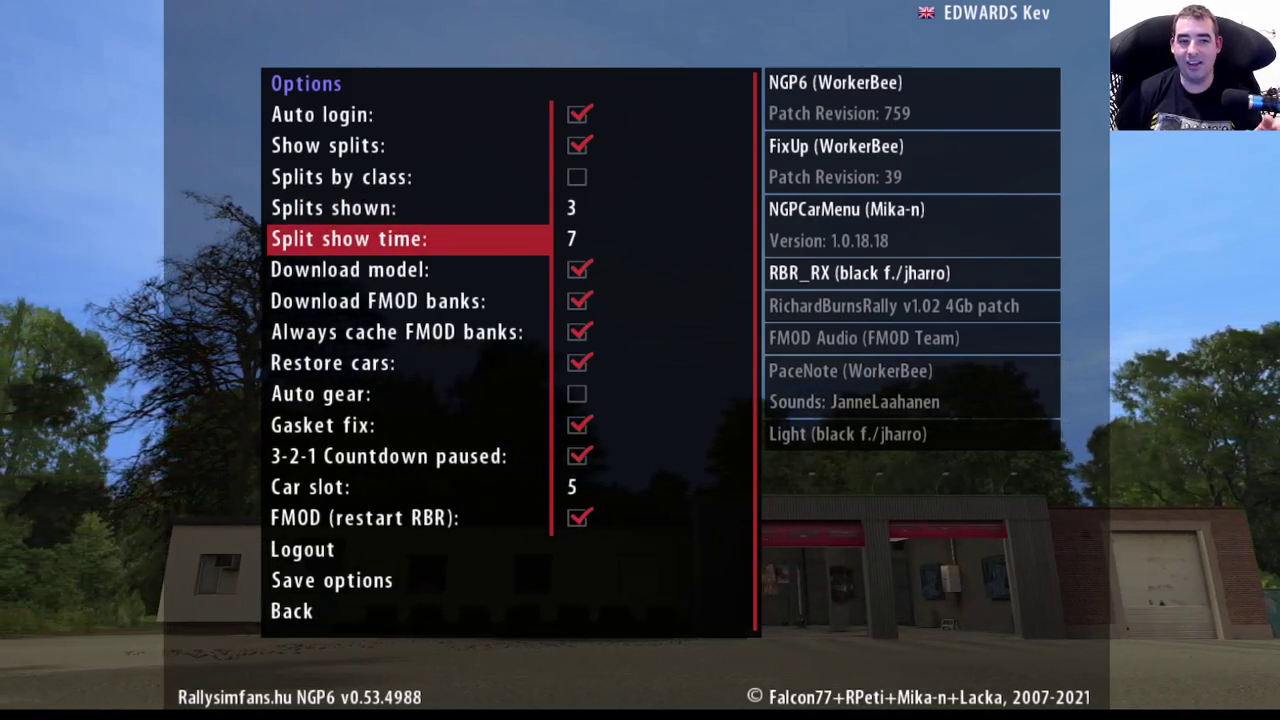
{"action": "key", "text": "Down"}
{"action": "key", "text": "Up"}
{"action": "key", "text": "Down"}
{"action": "key", "text": "Up"}
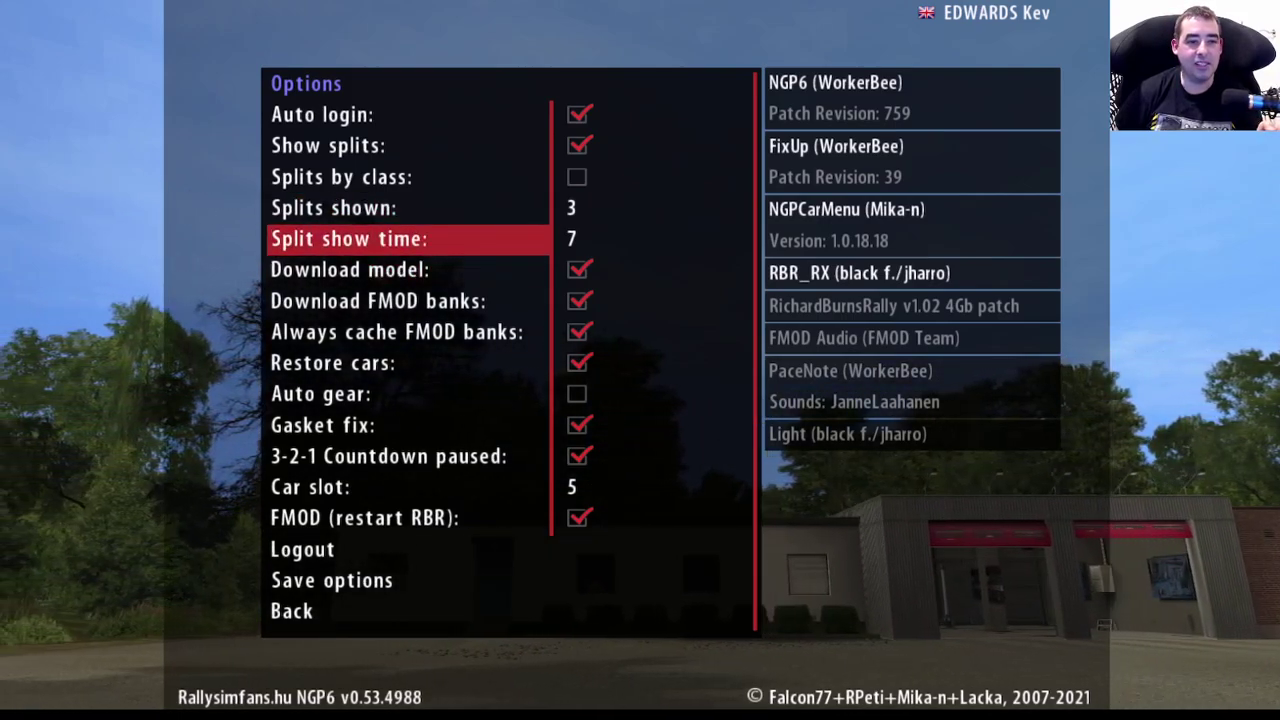
{"action": "key", "text": "Up"}
{"action": "key", "text": "Down"}
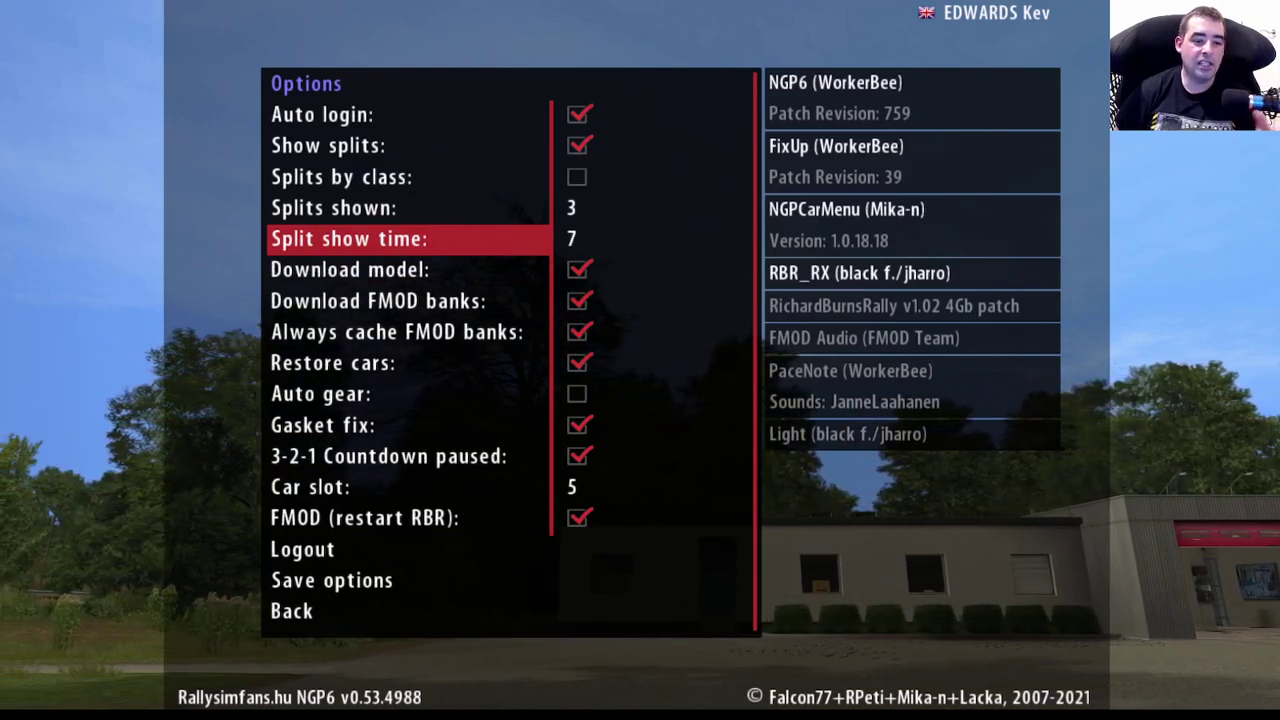
Examine the model and FMOD bank download, Restore cars, Auto gear, Gasket fix and 3-2-1 Countdown paused options.
{"action": "key", "text": "Down"}
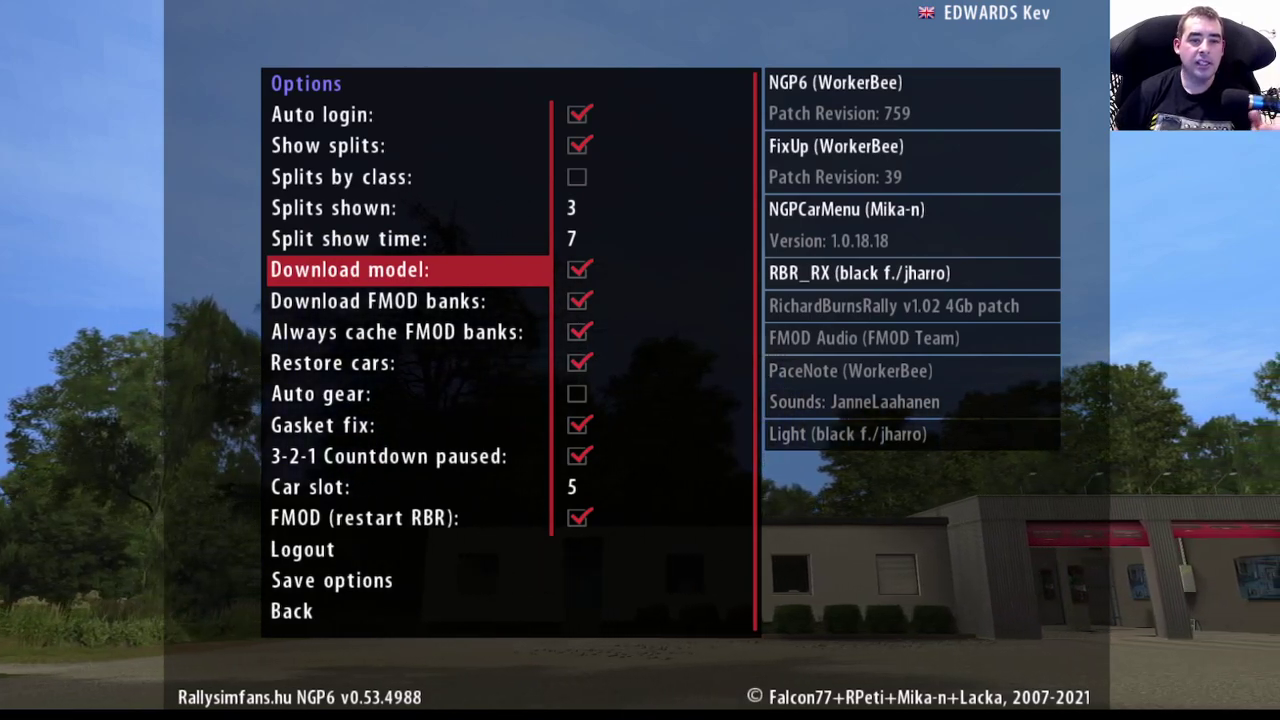
{"action": "key", "text": "Down"}
{"action": "key", "text": "Down"}
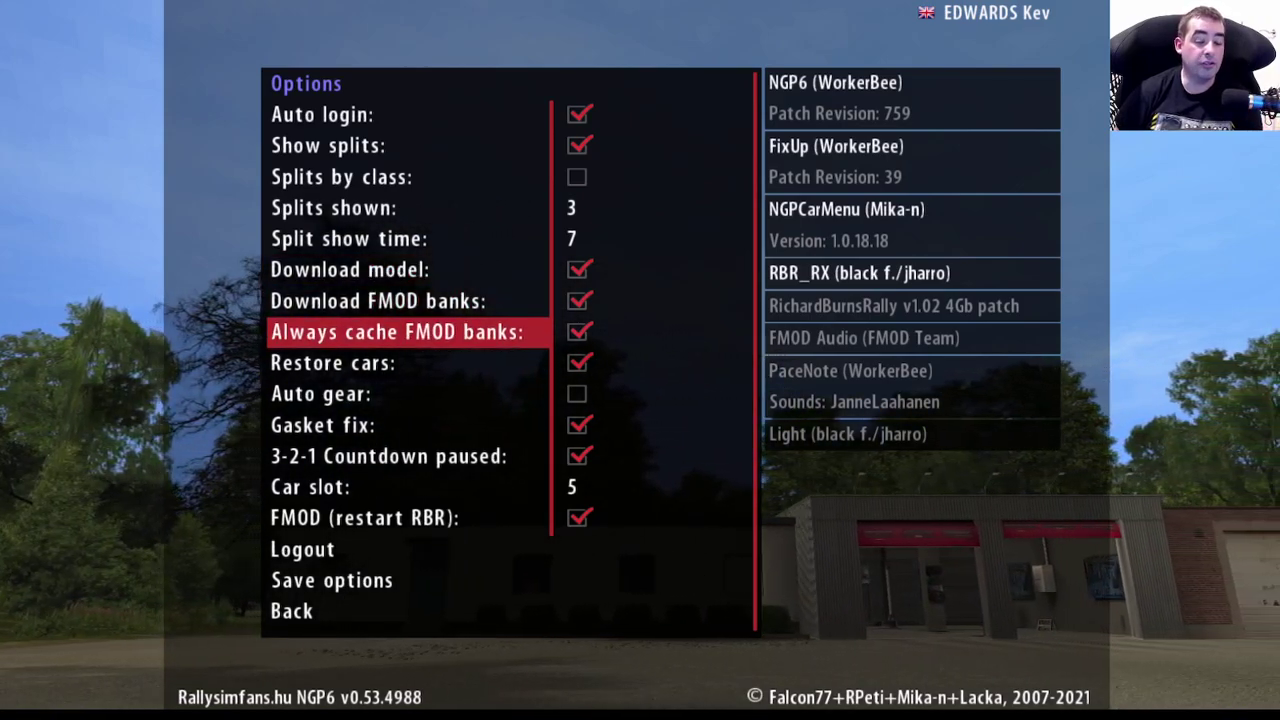
{"action": "key", "text": "Down"}
{"action": "key", "text": "Down"}
{"action": "key", "text": "Down"}
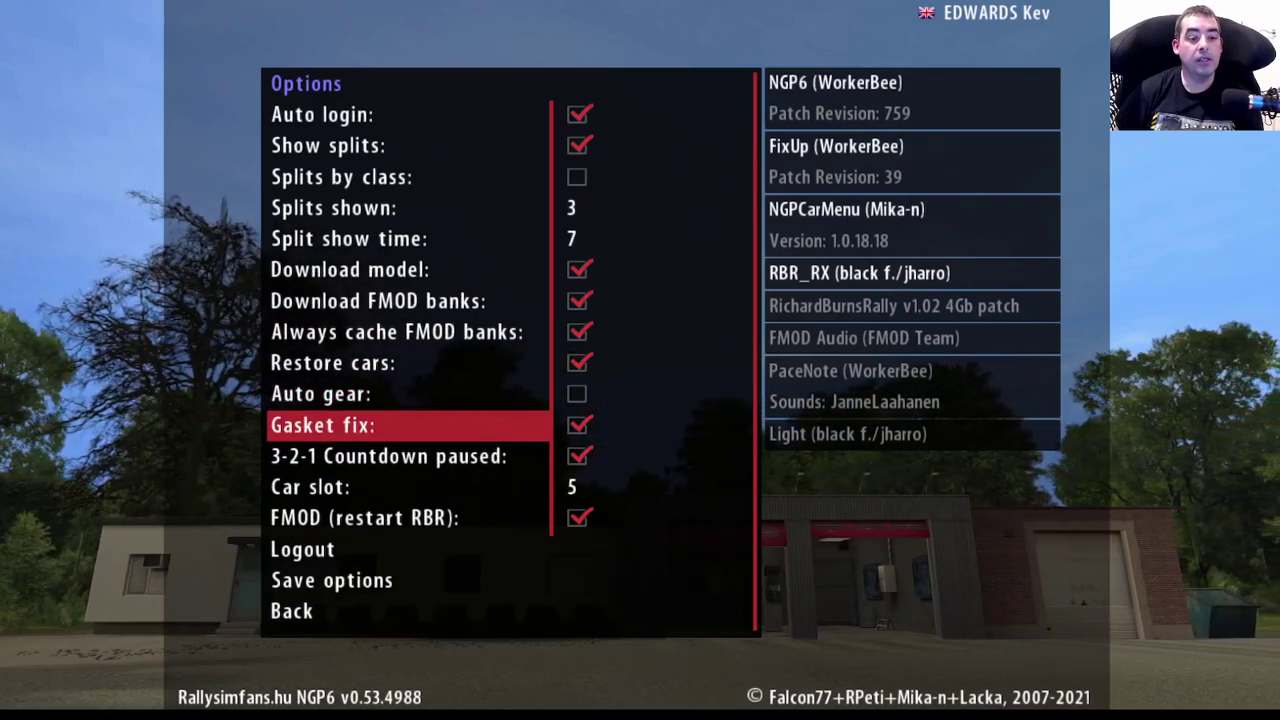
{"action": "key", "text": "Up"}
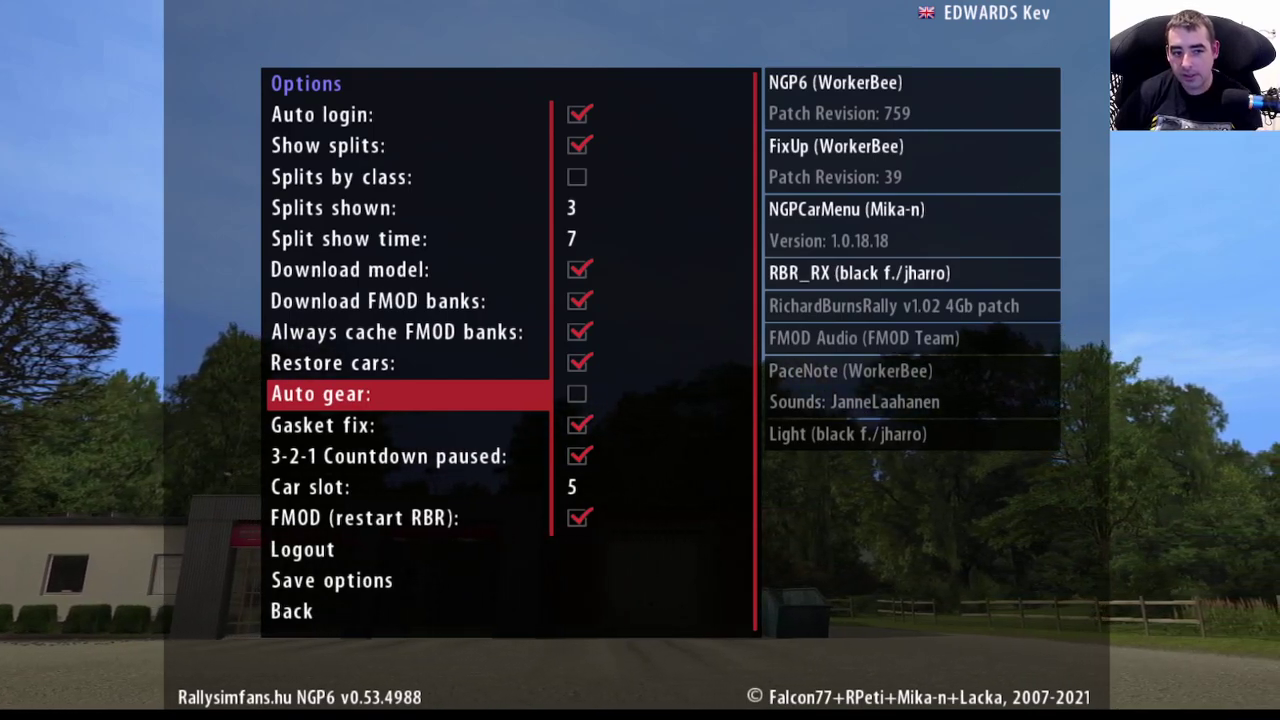
{"action": "key", "text": "Down"}
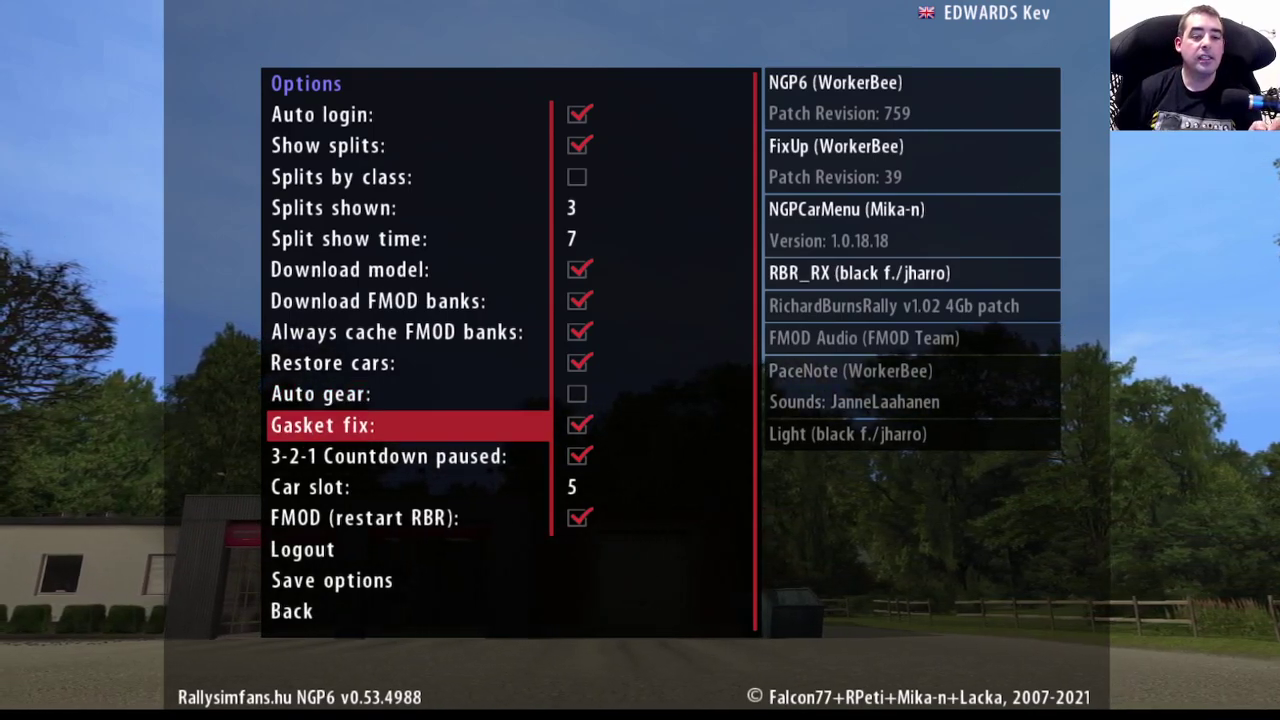
{"action": "key", "text": "Down"}
{"action": "key", "text": "Up"}
{"action": "key", "text": "Down"}
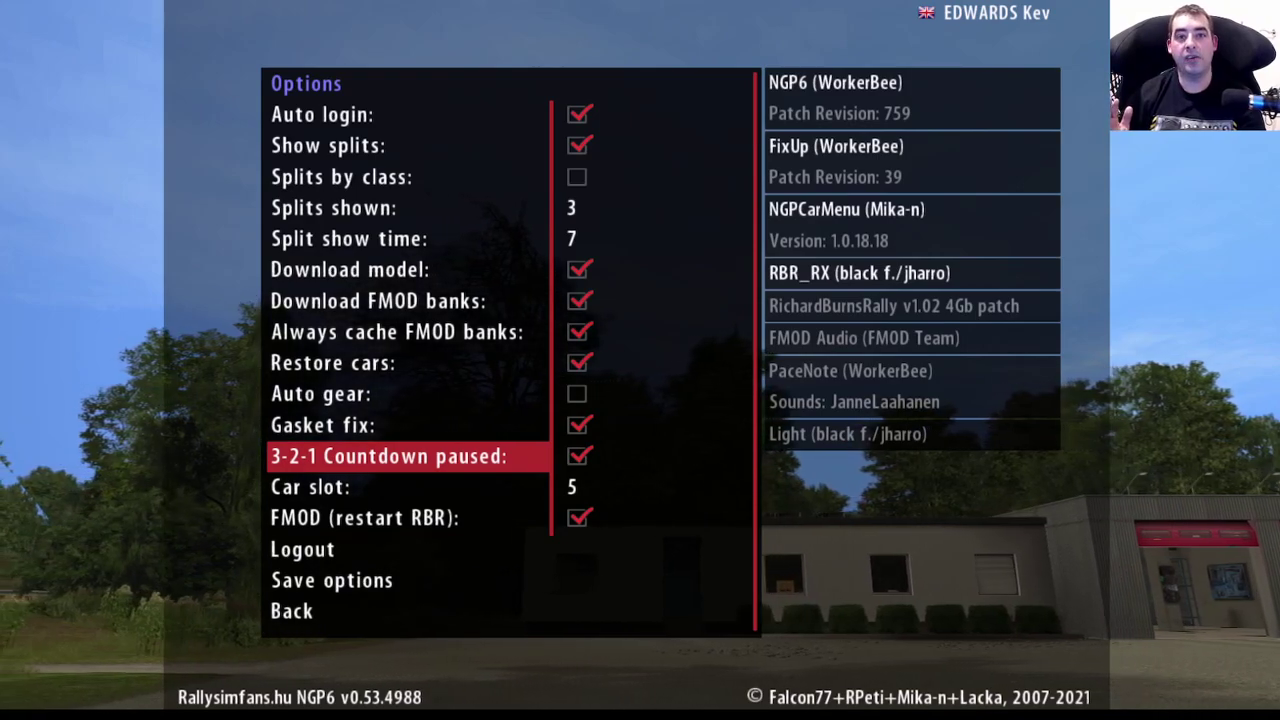
Leave the Rallysimfans Options without saving and open the game's own Main Options.
{"action": "key", "text": "Down"}
{"action": "key", "text": "Down"}
{"action": "key", "text": "Down"}
{"action": "key", "text": "Down"}
{"action": "key", "text": "Down"}
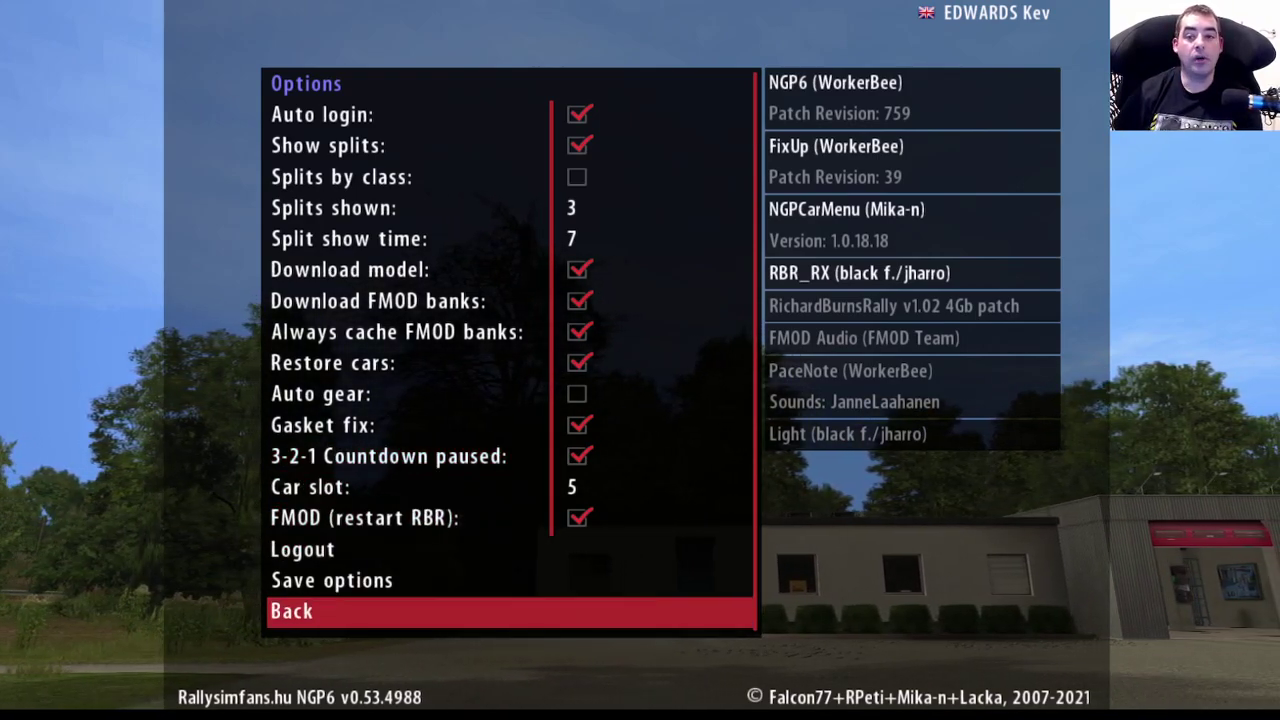
{"action": "key", "text": "Return"}
{"action": "key", "text": "Down"}
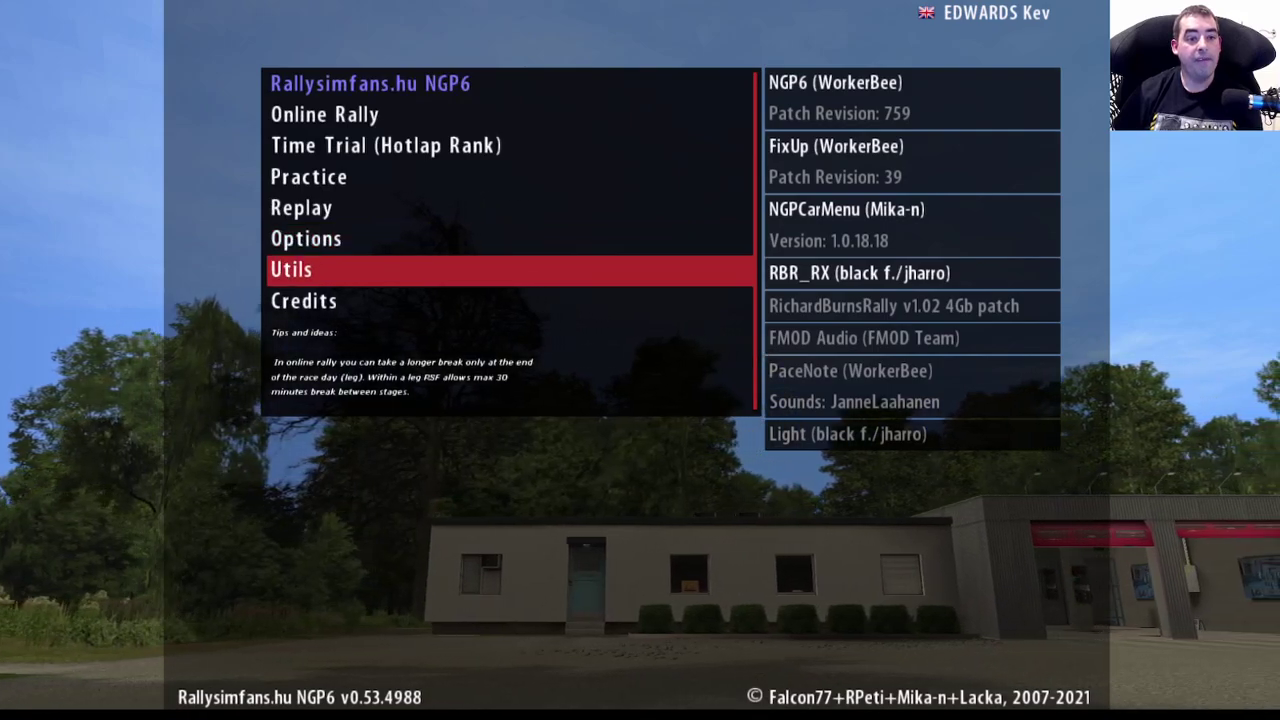
{"action": "key", "text": "Return"}
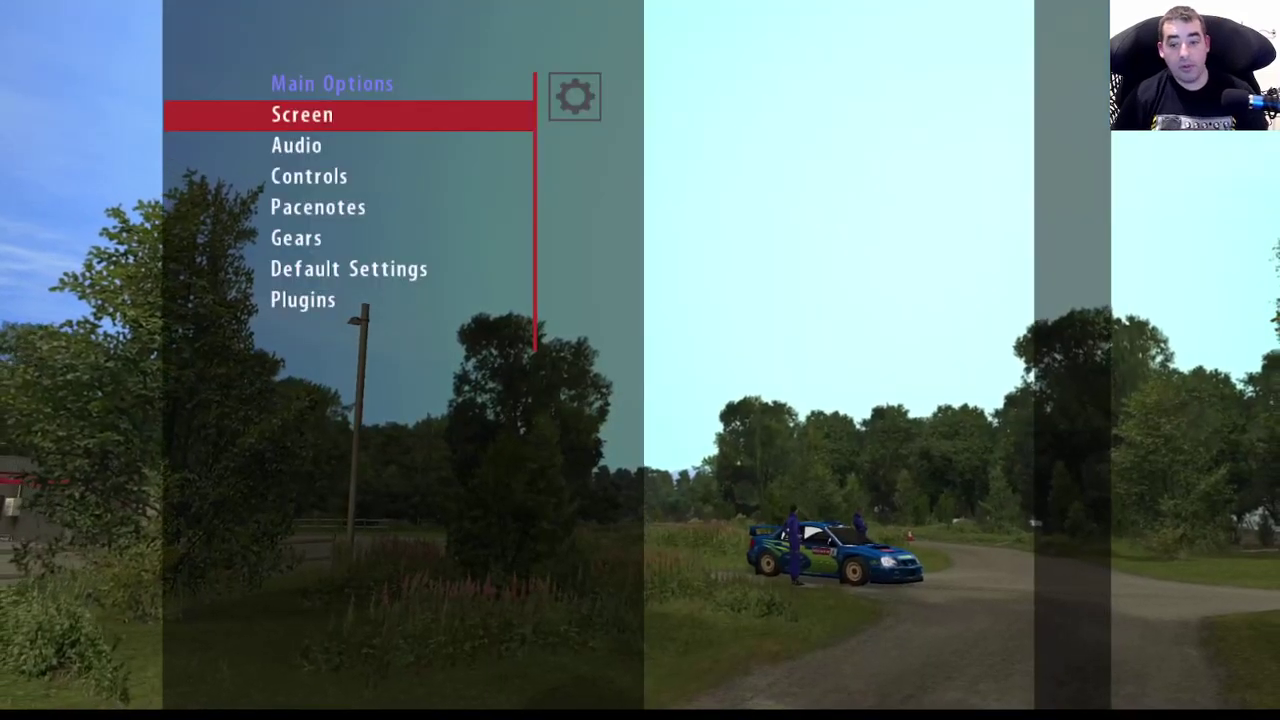